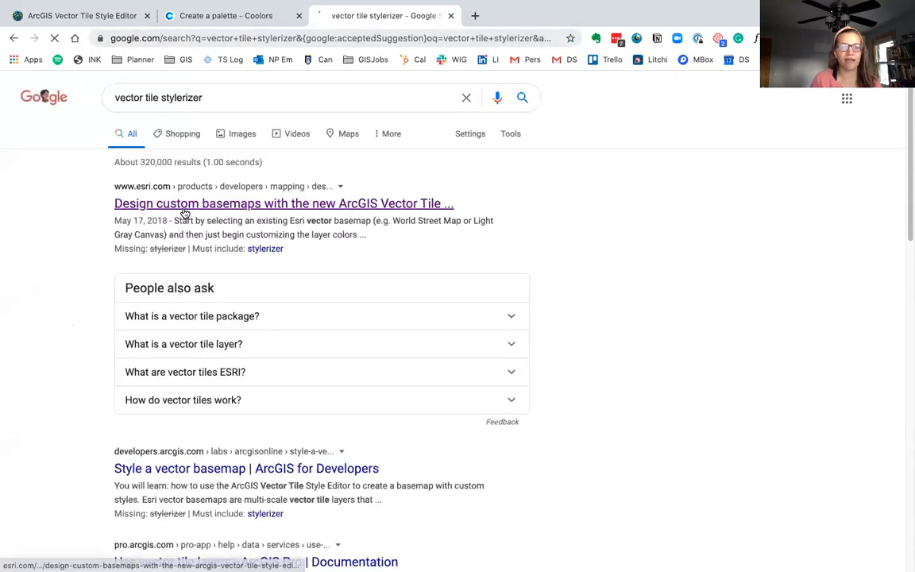
- Open the Esri article on designing custom basemaps, skim it, and follow its link to the ArcGIS Vector Tile Style Editor
click(183, 208)
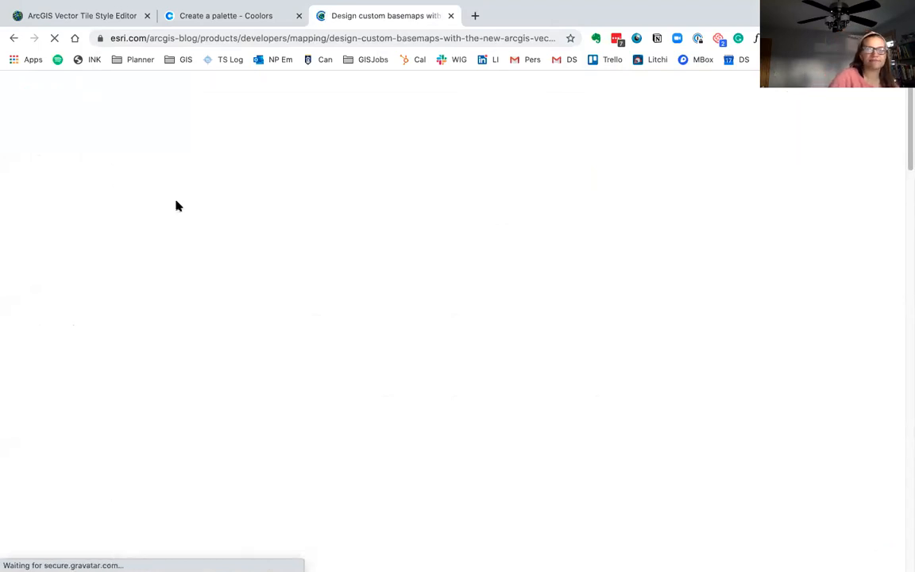
scroll(440, 286, down, 5)
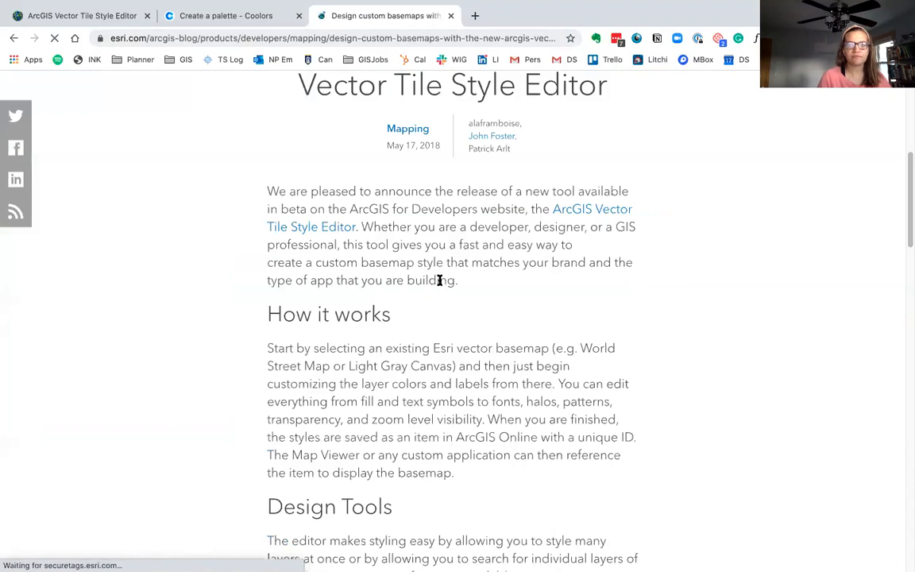
scroll(436, 280, down, 20)
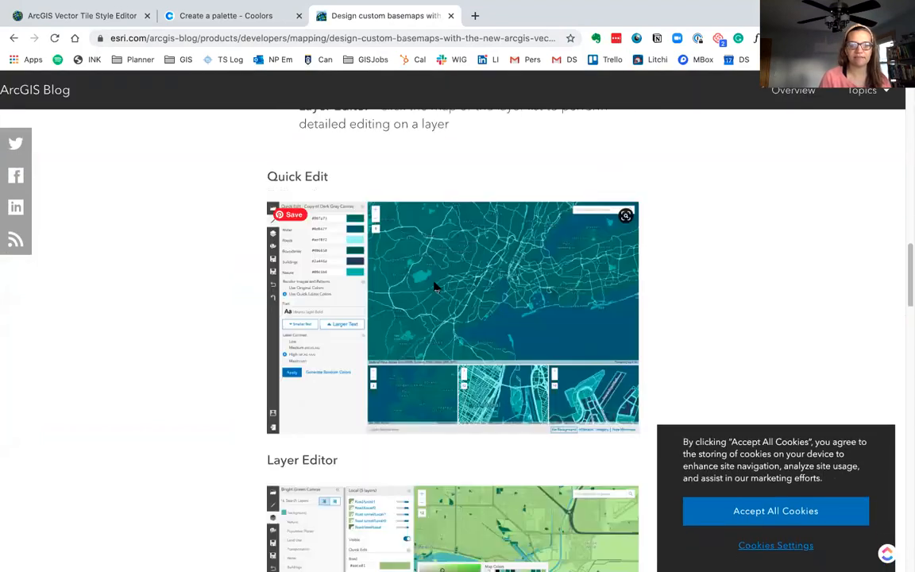
scroll(434, 286, up, 20)
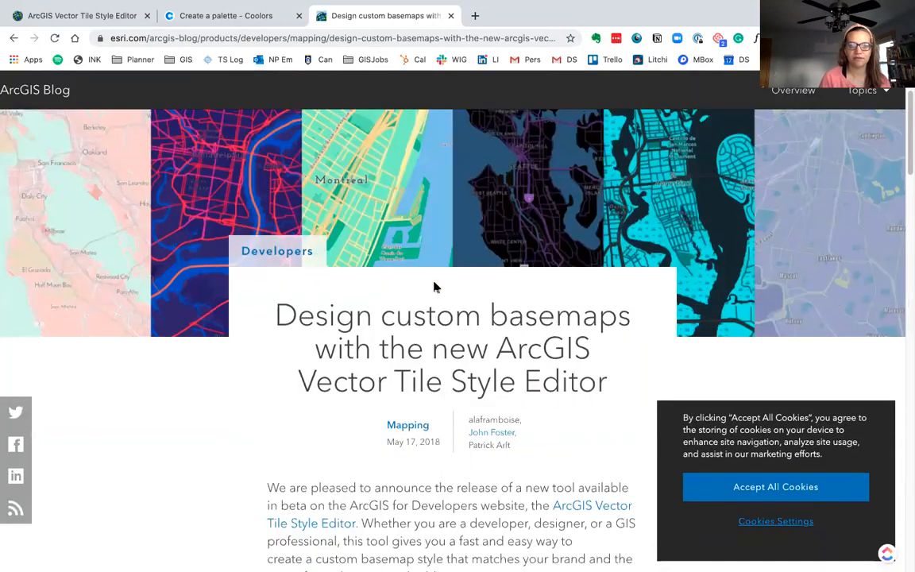
scroll(435, 286, down, 3)
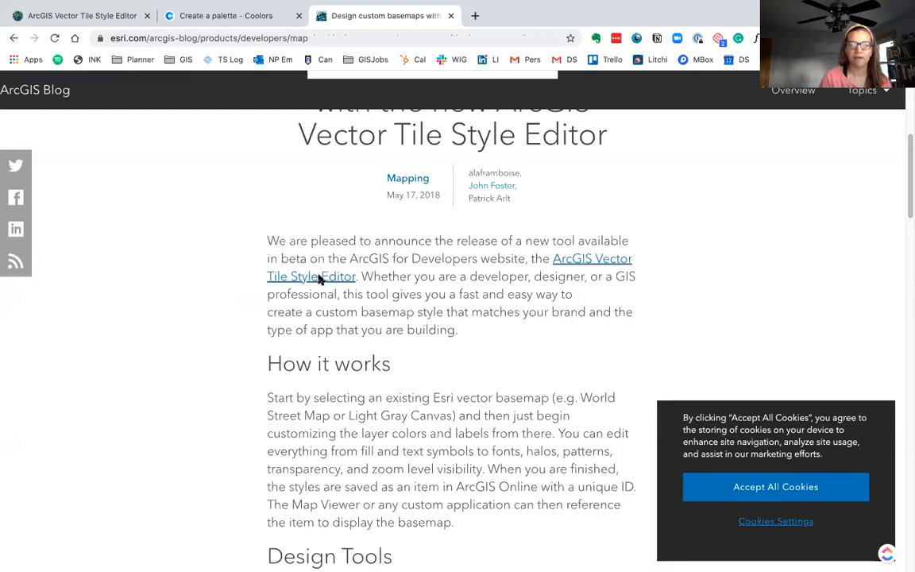
click(320, 277)
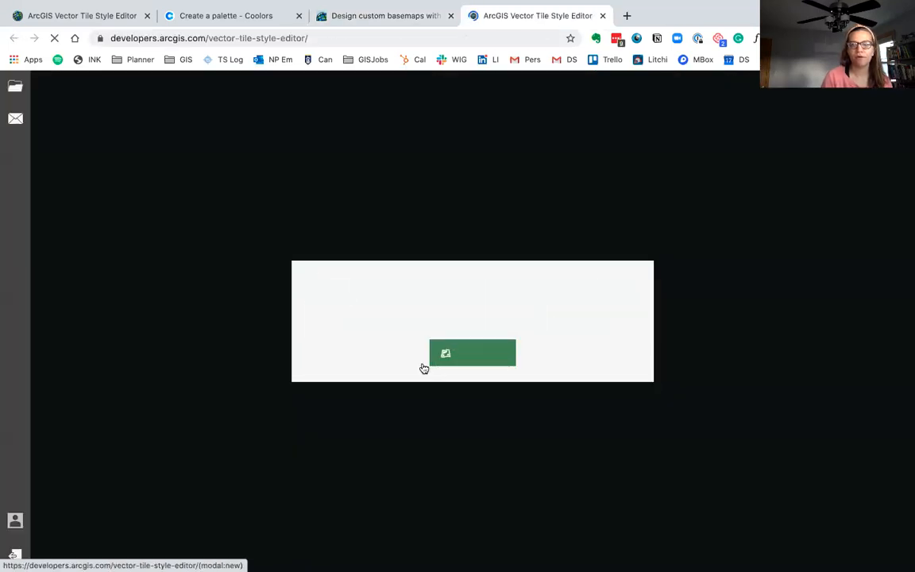
- Start a new style from the Light Gray Canvas basemap and open its quick color settings
click(478, 354)
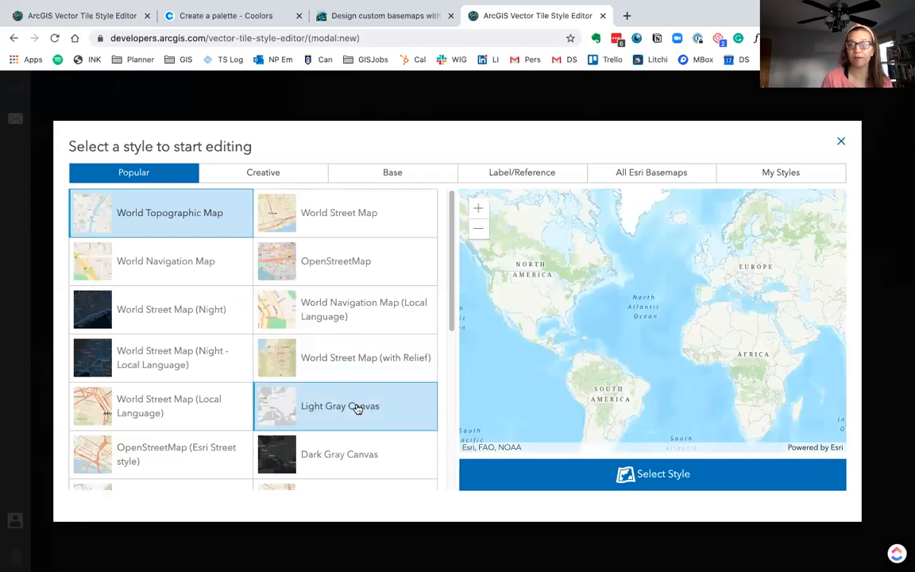
click(359, 410)
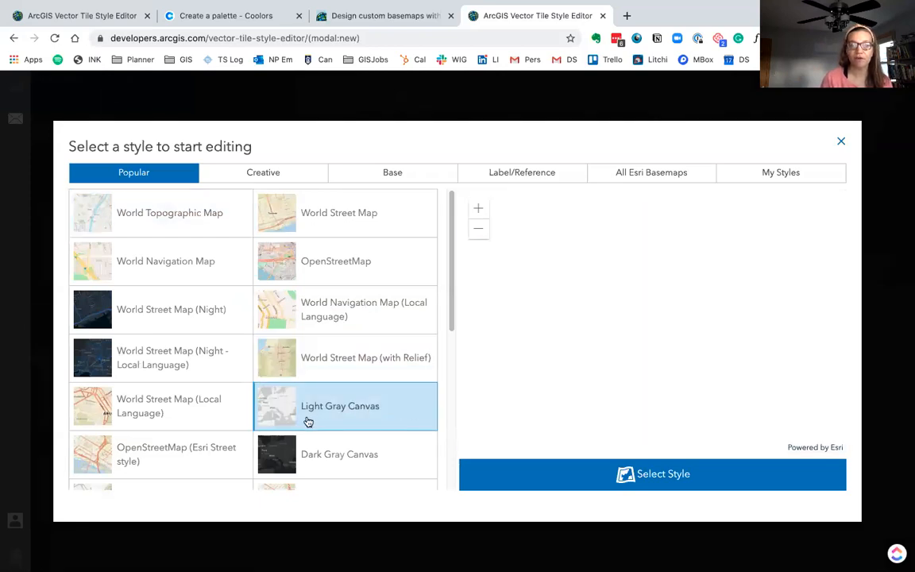
click(570, 478)
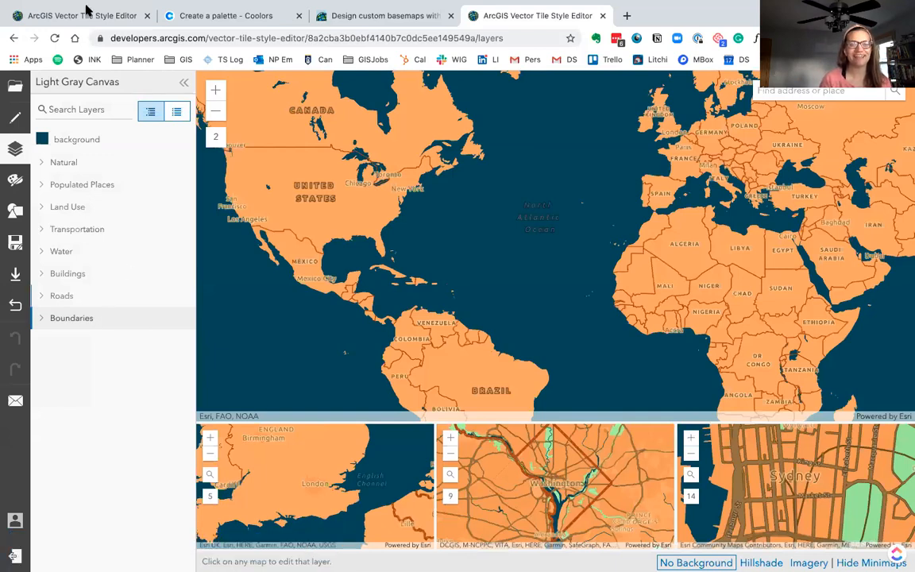
click(13, 121)
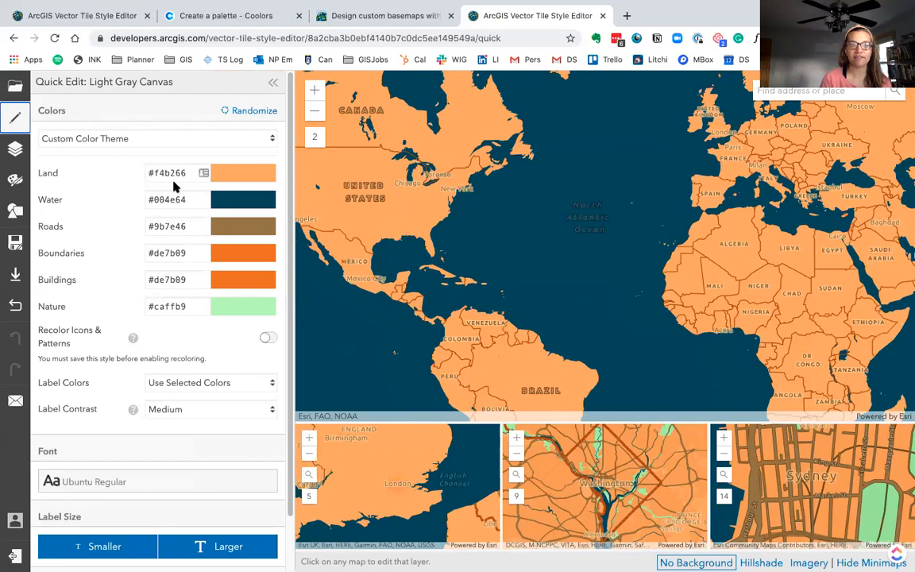
drag(387, 176, 499, 194)
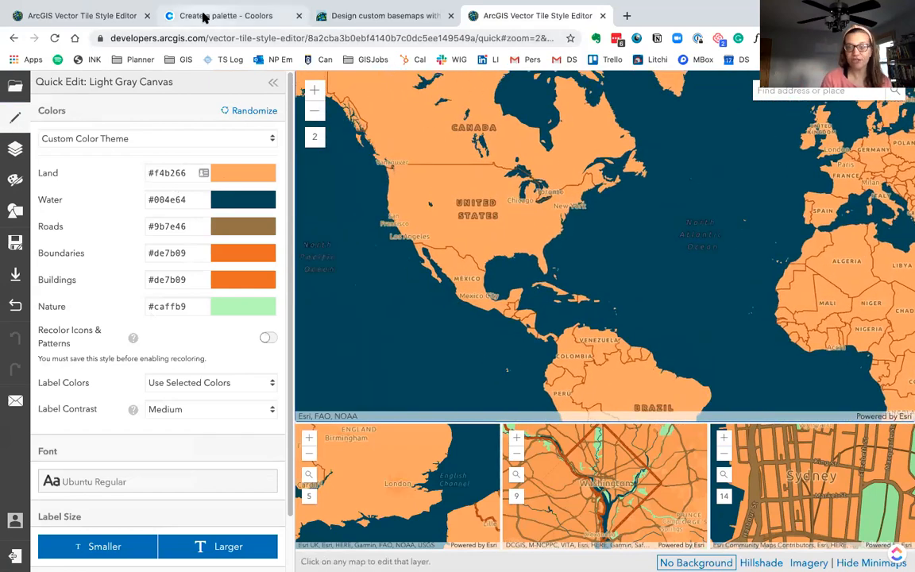
- Switch to the Coolors palette, generate new colors for the unlocked swatches, and lock Pewter Blue 77A0A9
click(204, 15)
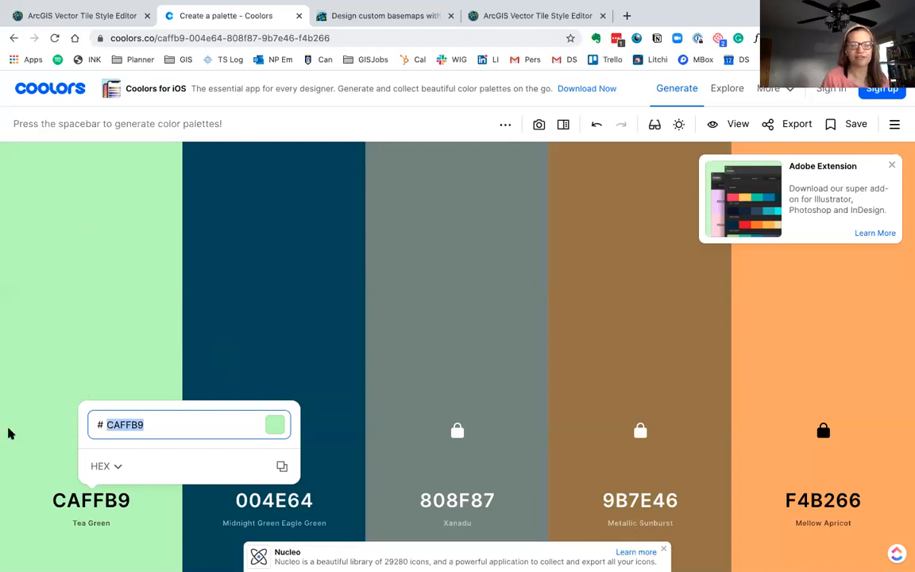
click(38, 480)
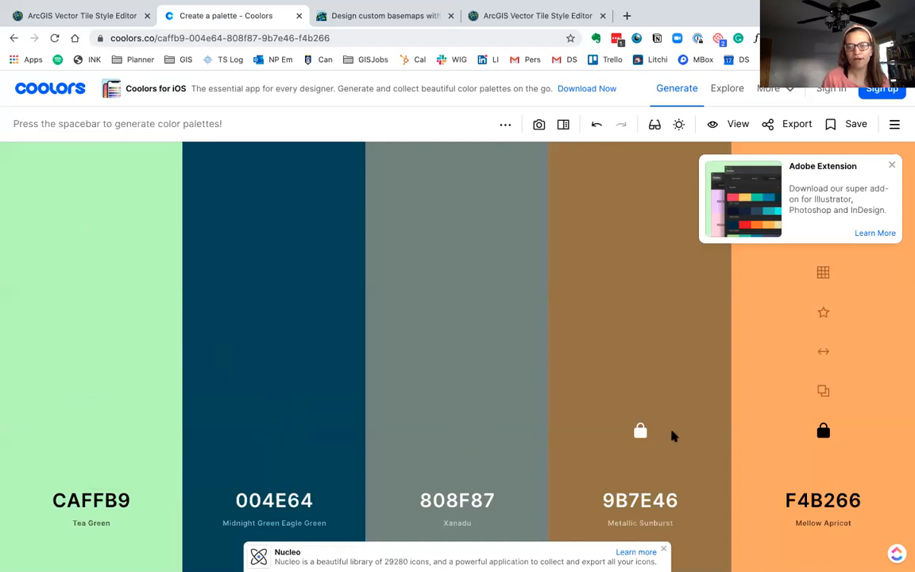
key(space)
key(space)
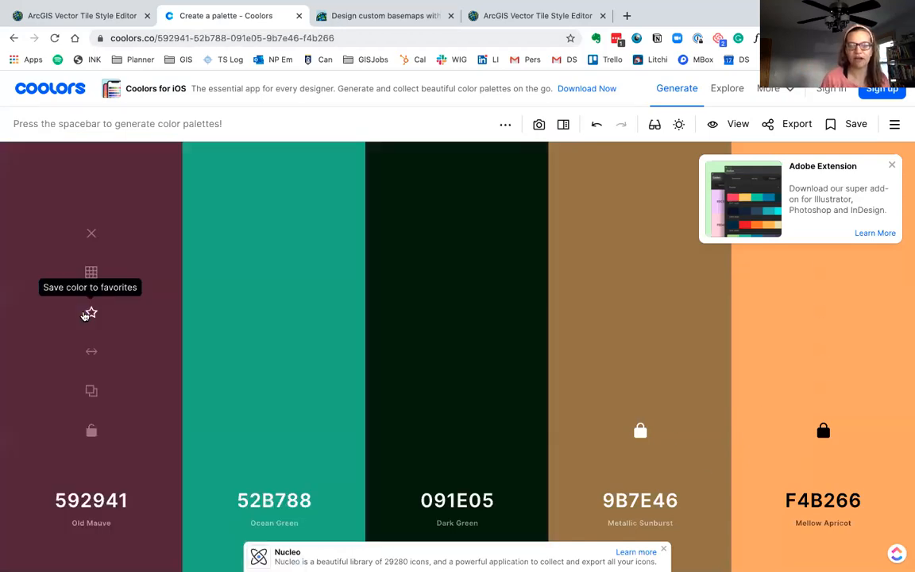
key(space)
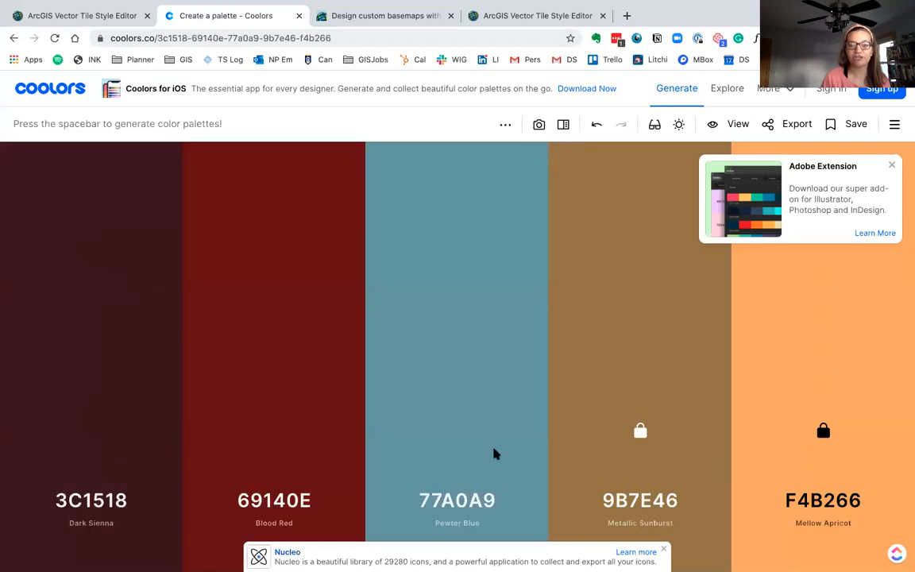
click(457, 434)
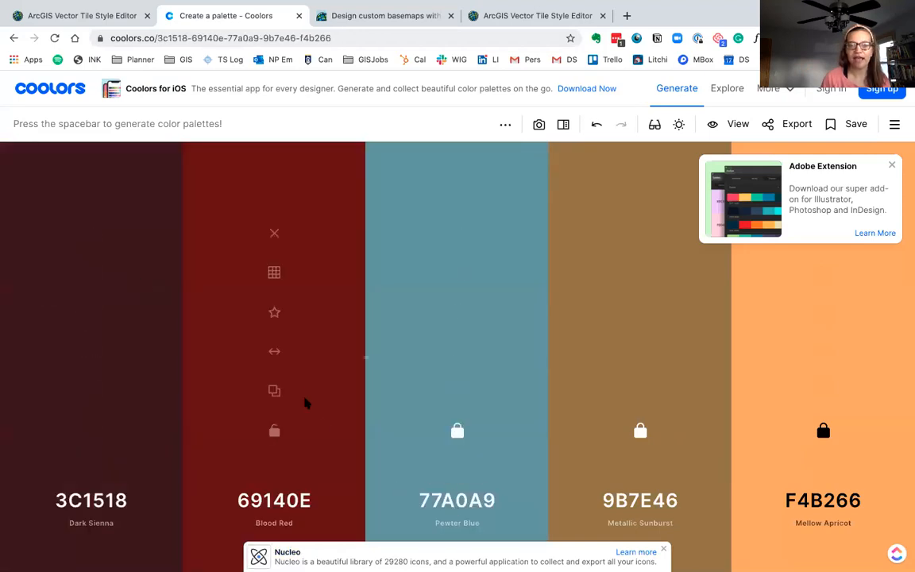
- Generate and lock the Forest Green 1B512D swatch, and keep regenerating the one remaining unlocked color
key(space)
click(275, 433)
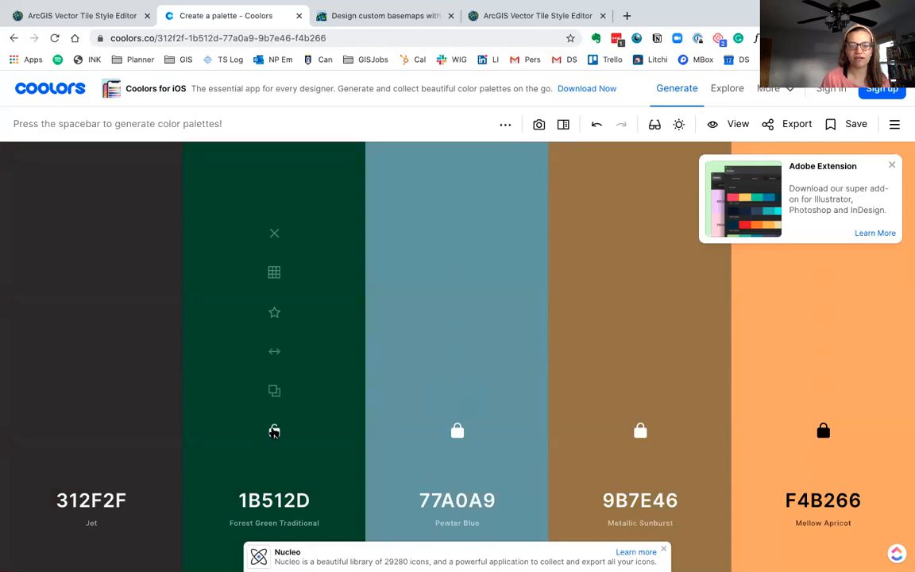
key(space)
key(space)
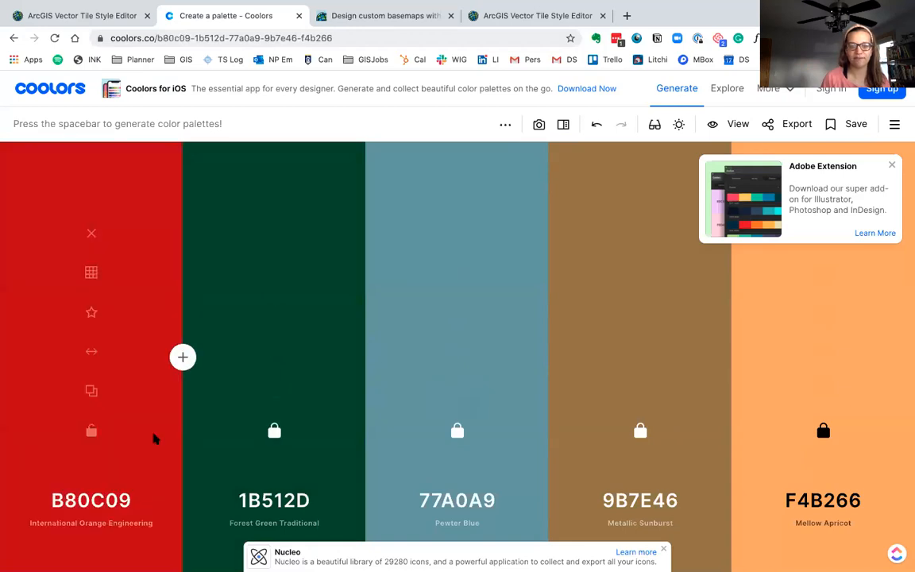
key(space)
key(space)
key(space)
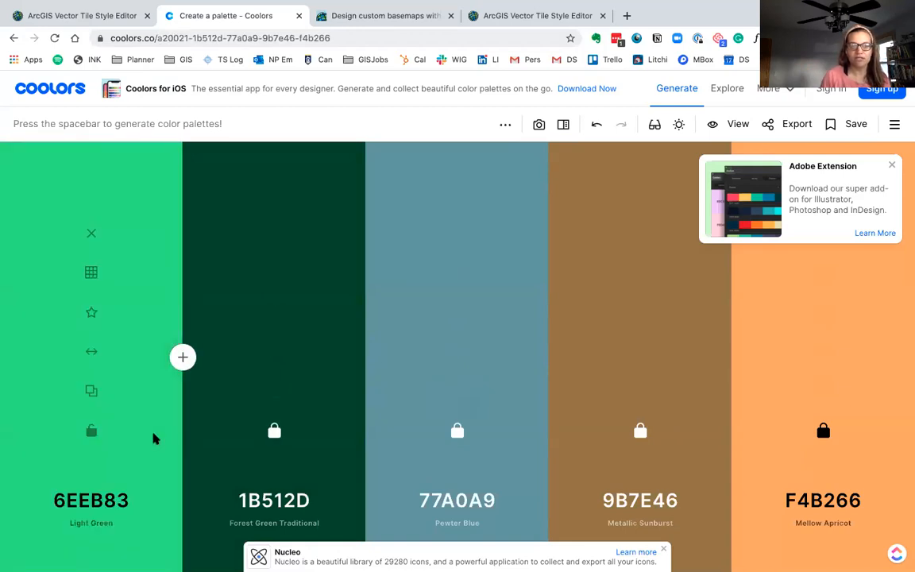
- Copy the Pewter Blue hex code from Coolors and set the basemap's Water color to #77a0a9 in the style editor
click(466, 499)
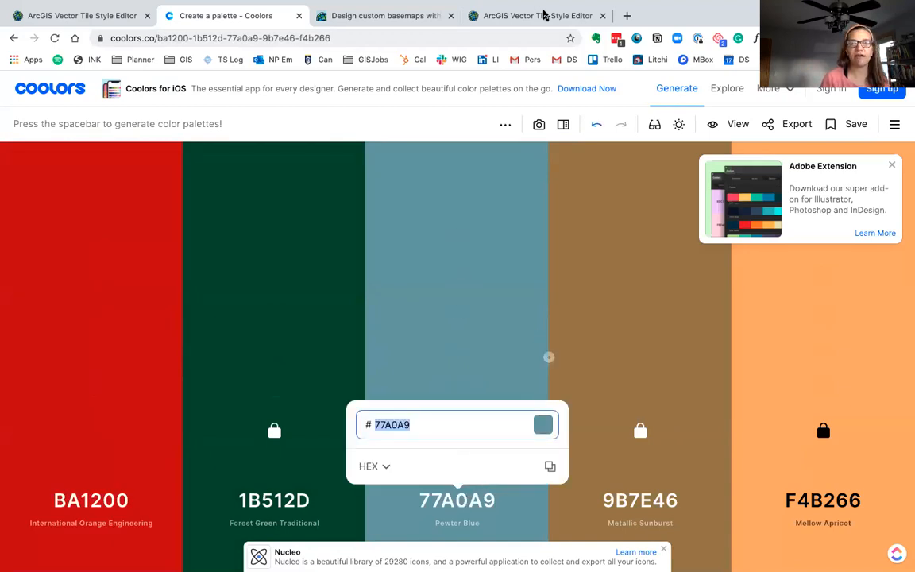
click(541, 12)
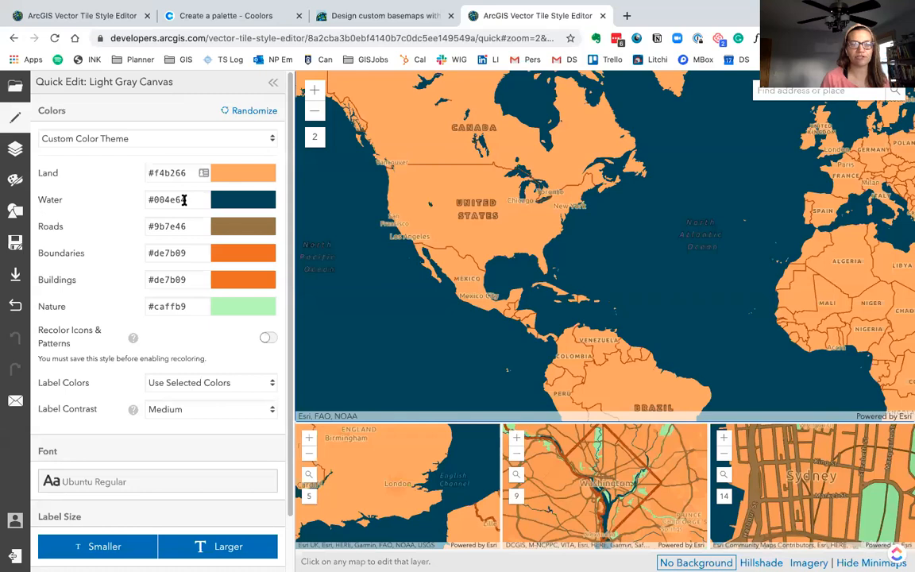
drag(183, 199, 134, 201)
text(#77a0a9)
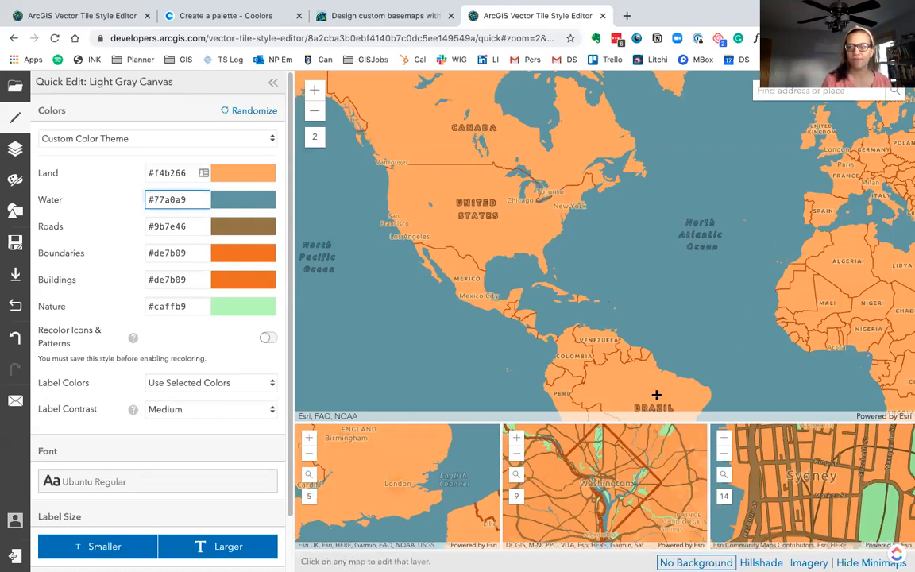
- Copy the Forest Green hex code from Coolors and set the basemap's Nature color to #1b512d in the style editor
click(231, 22)
click(274, 499)
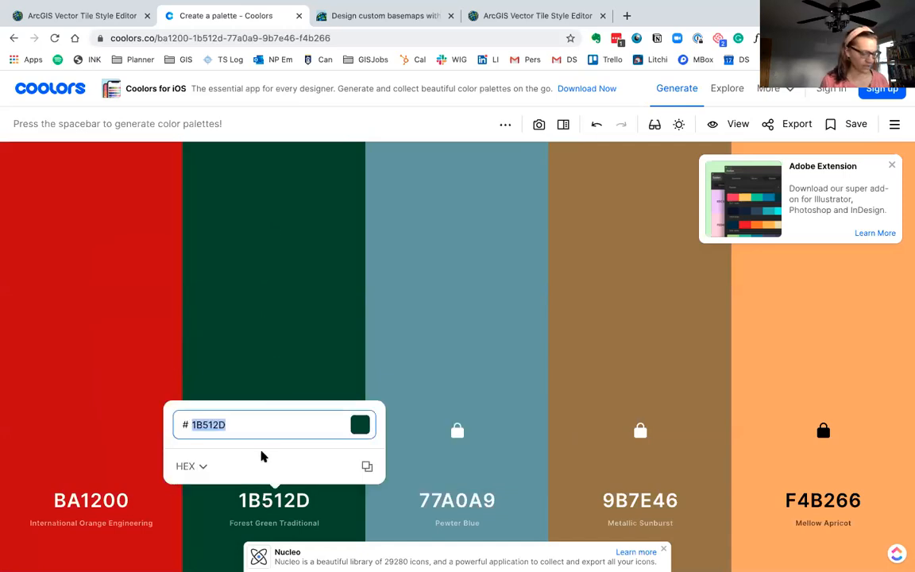
click(548, 12)
click(184, 307)
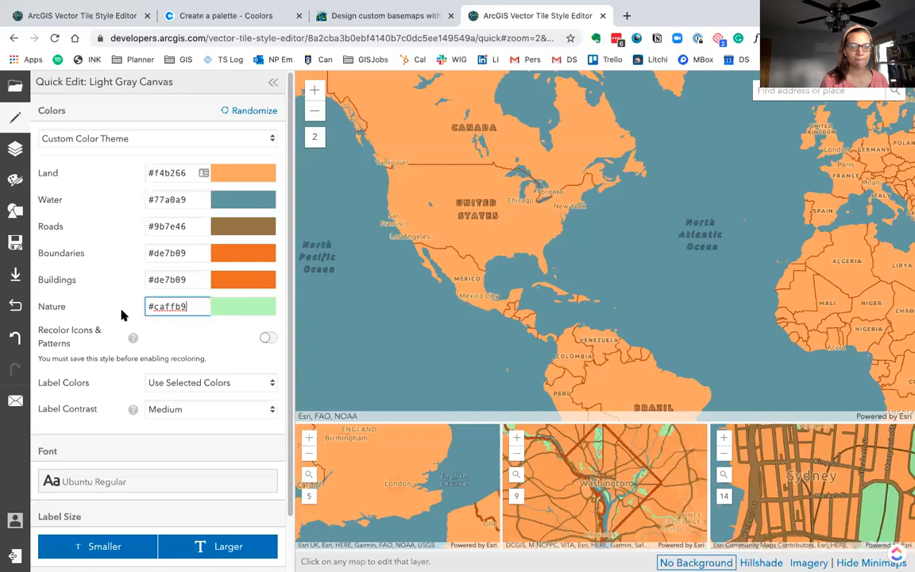
drag(187, 307, 147, 304)
text(#1b512d)
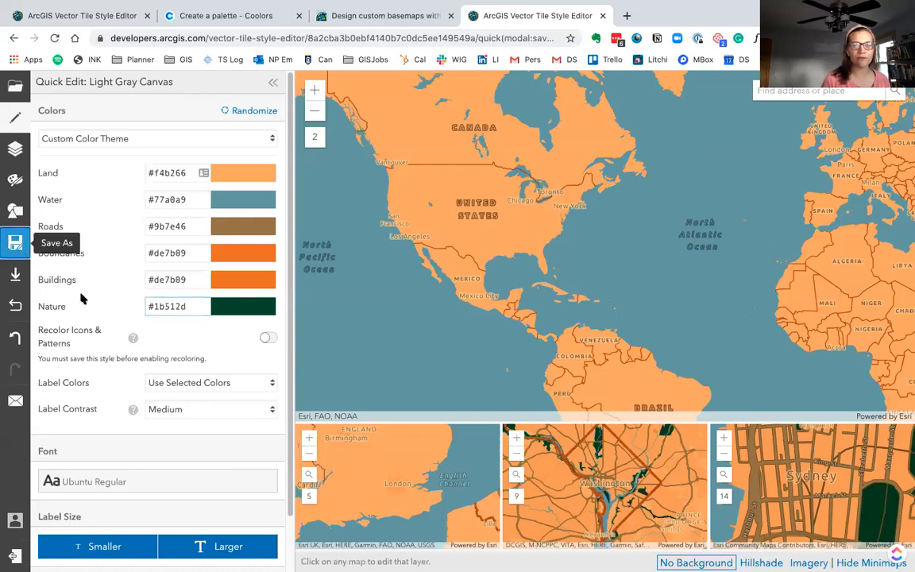
- Begin saving the style as a copy titled "Fall Basemap" and add the tag "T"
click(18, 246)
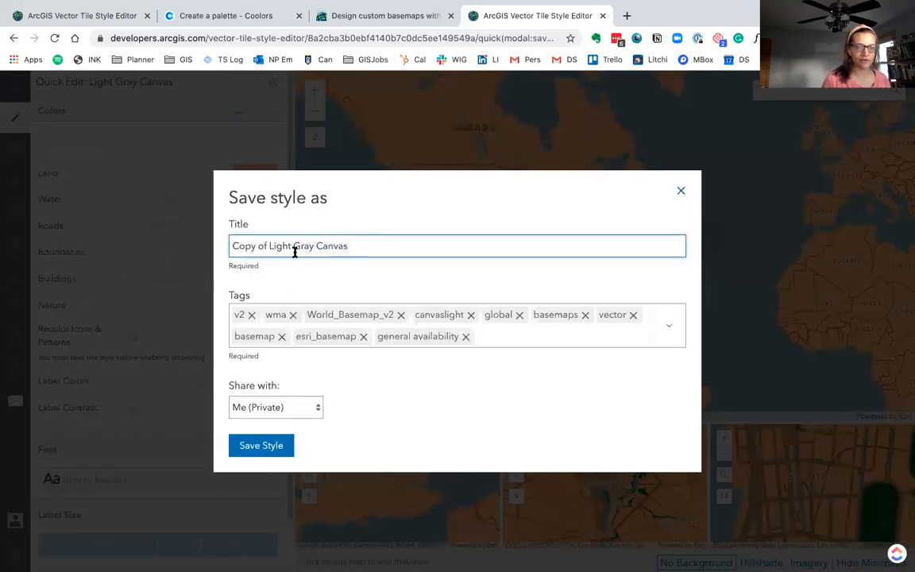
drag(349, 247, 225, 250)
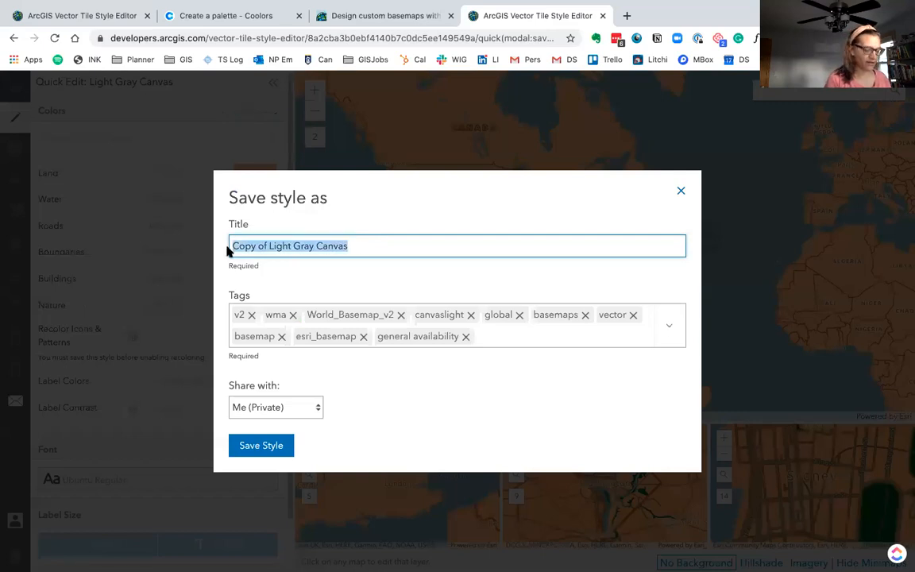
text(Fall Basemap)
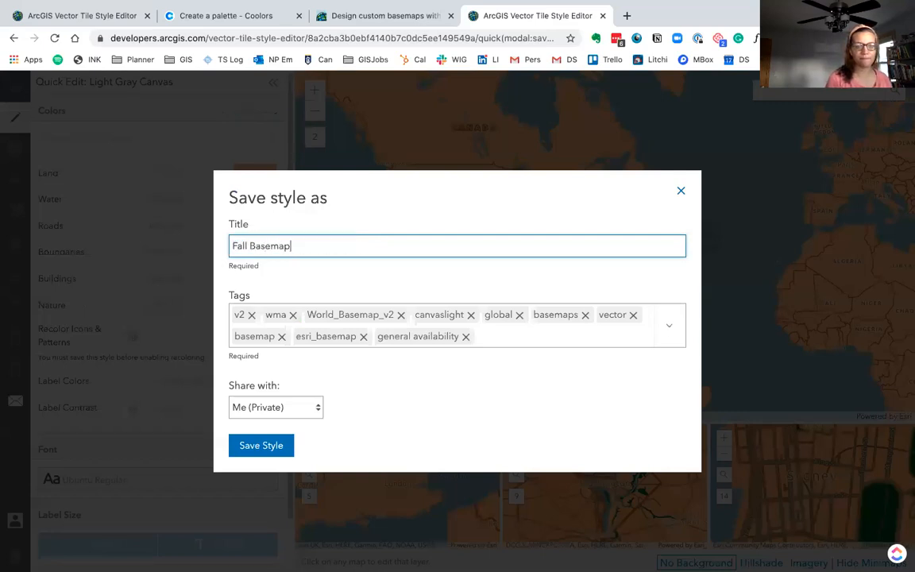
click(533, 336)
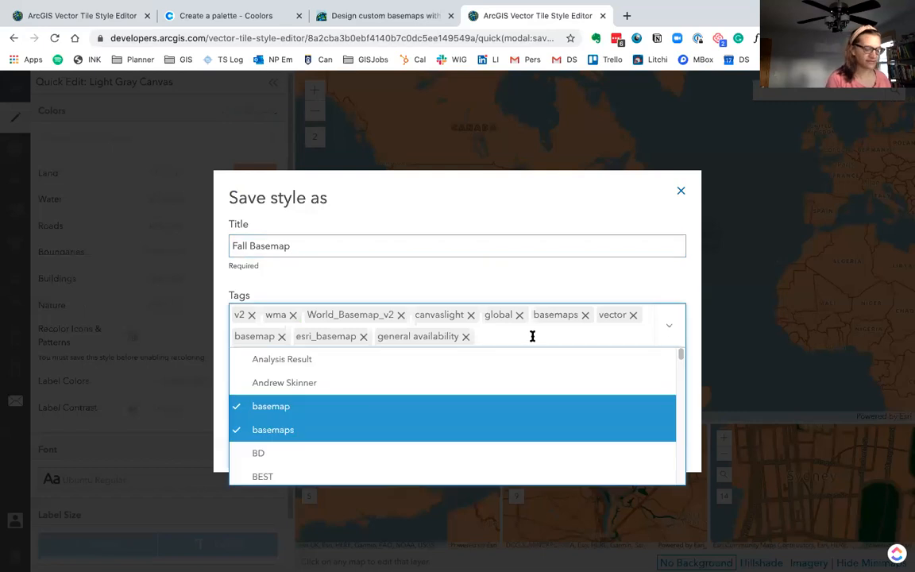
text(T)
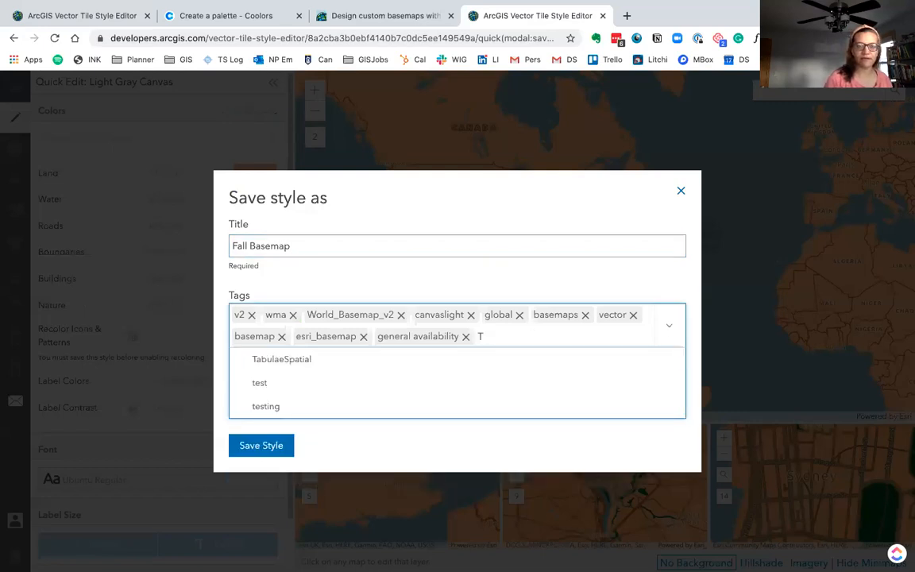
key(Return)
click(503, 246)
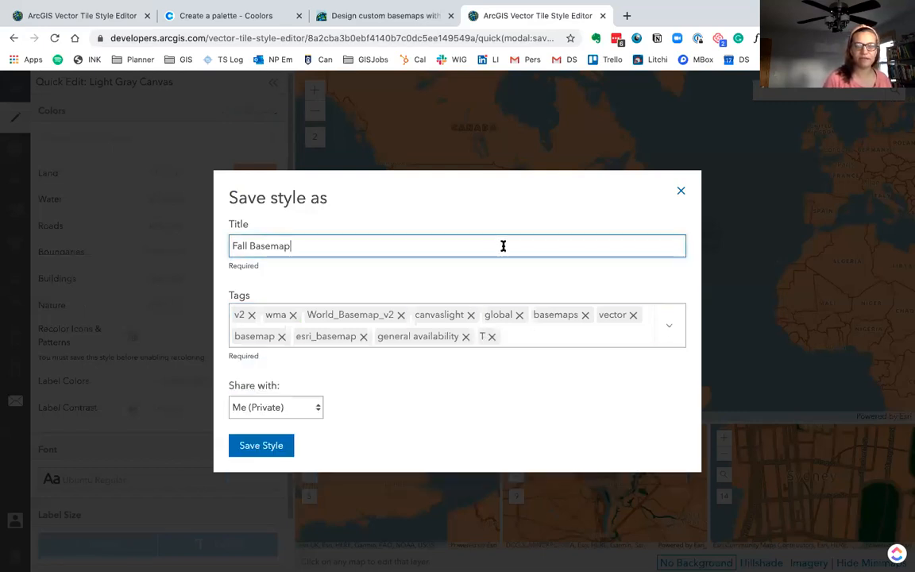
- Share the new style with Everyone (Public) and save it
click(278, 410)
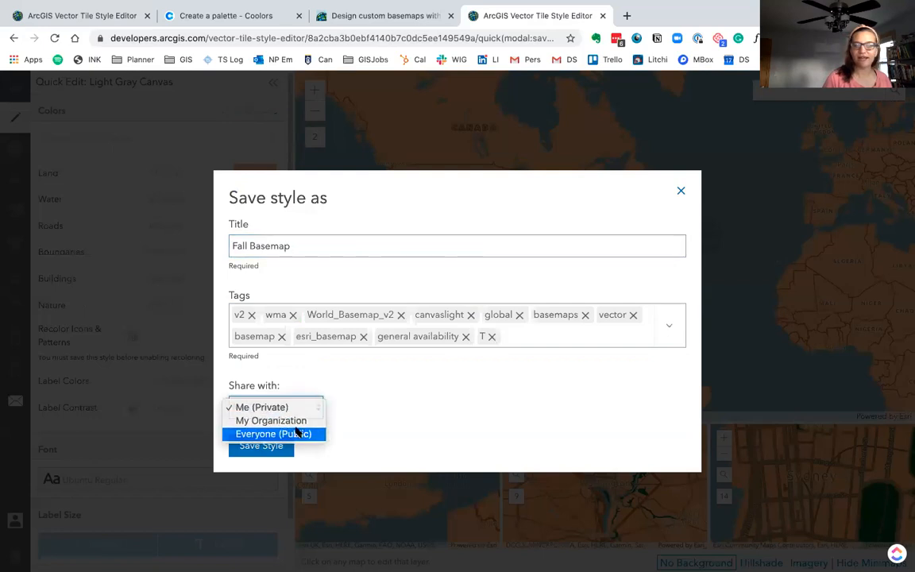
click(297, 433)
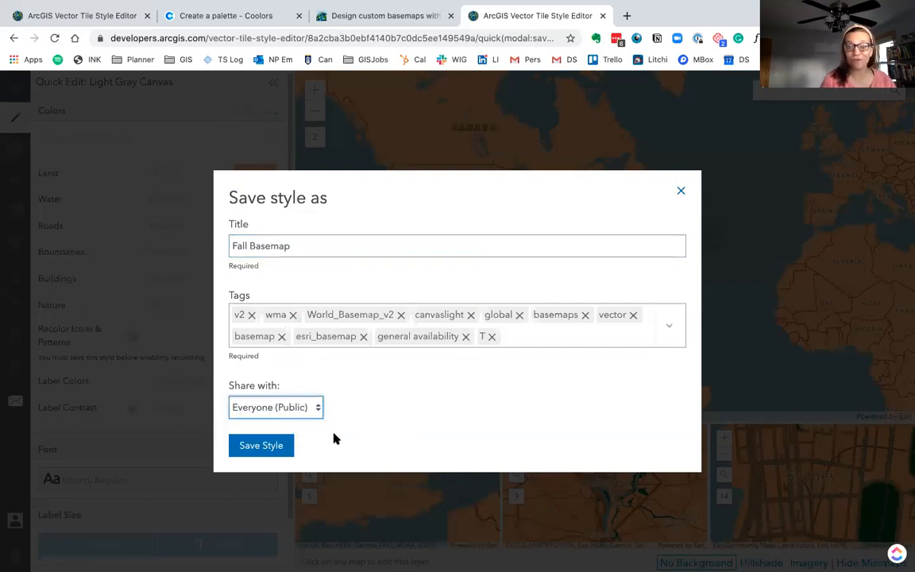
click(248, 449)
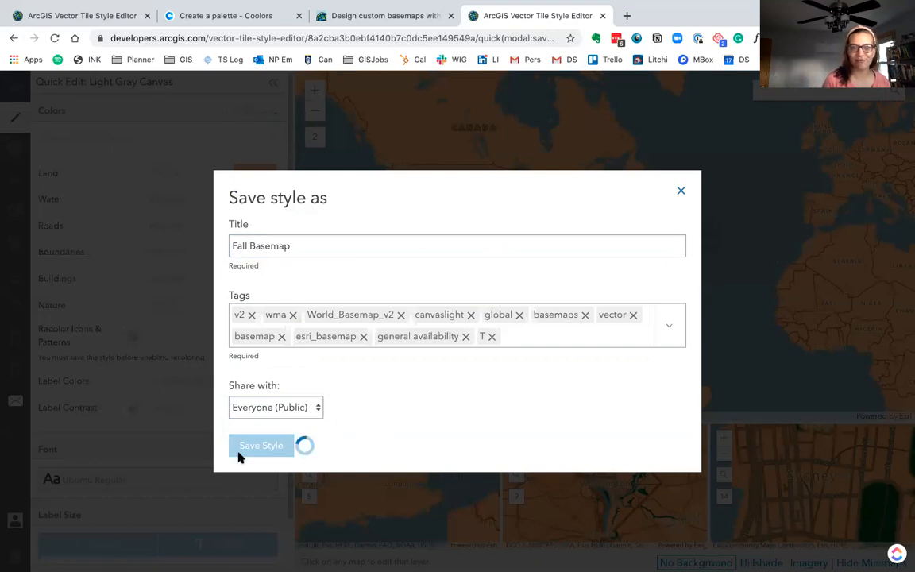
- Open the ArcGIS Marketplace site, marketplace.arcgis.com, in a new browser tab
click(628, 17)
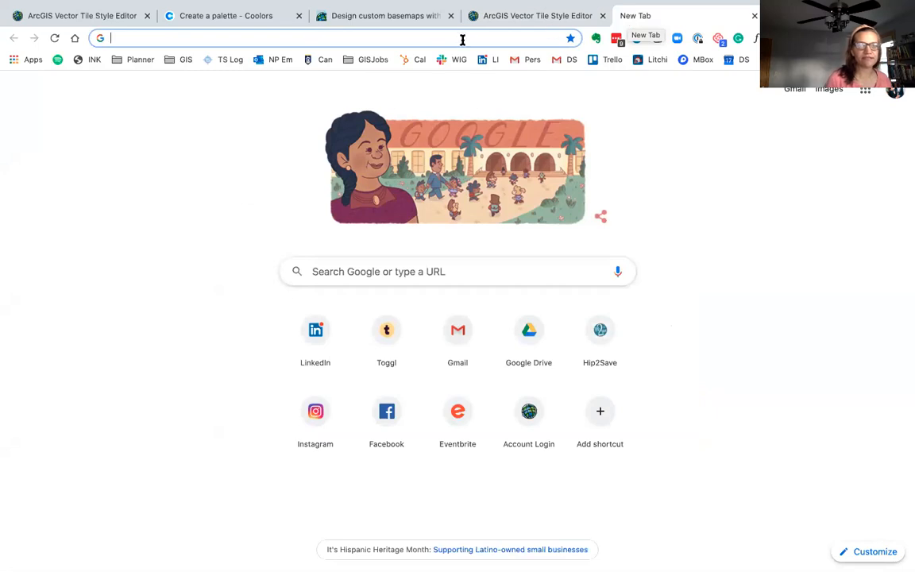
click(126, 39)
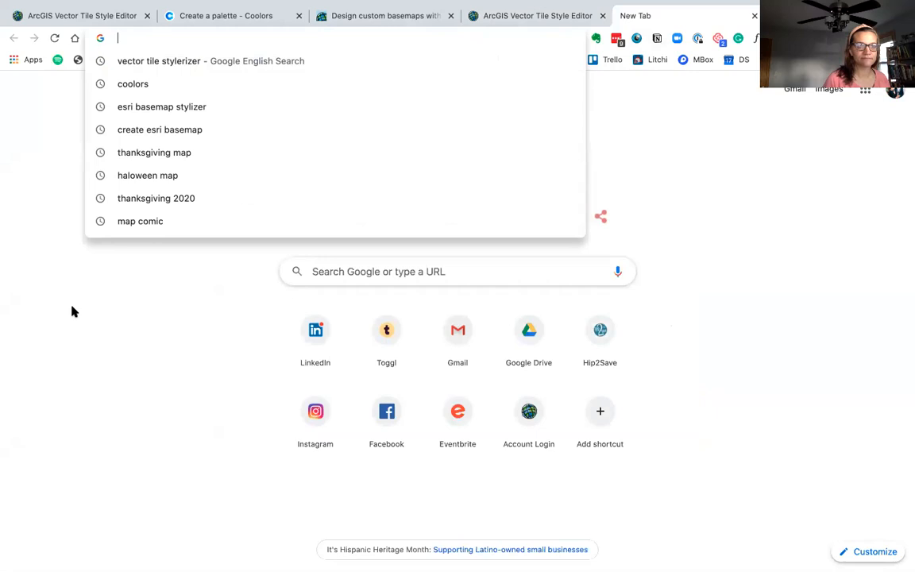
click(72, 311)
click(119, 37)
text(er)
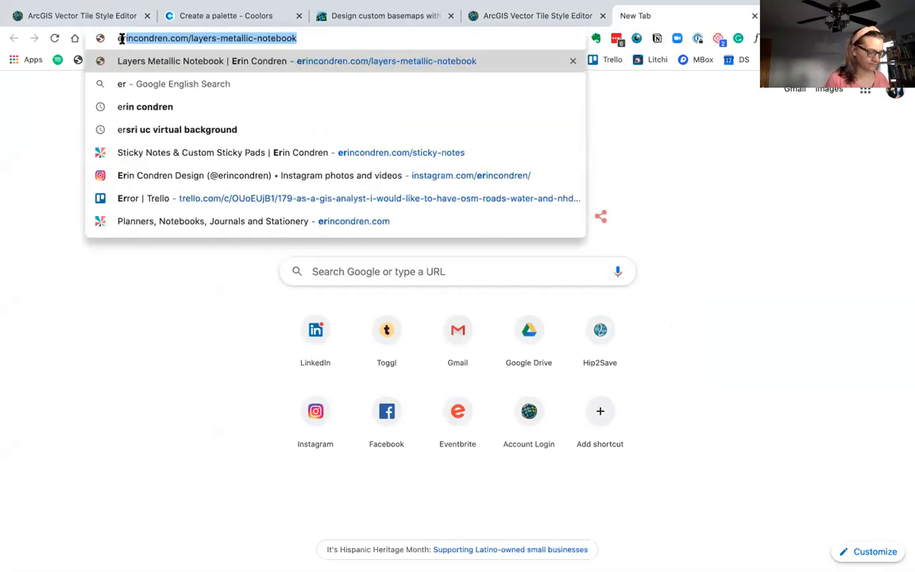
key(BackSpace)
key(BackSpace)
key(BackSpace)
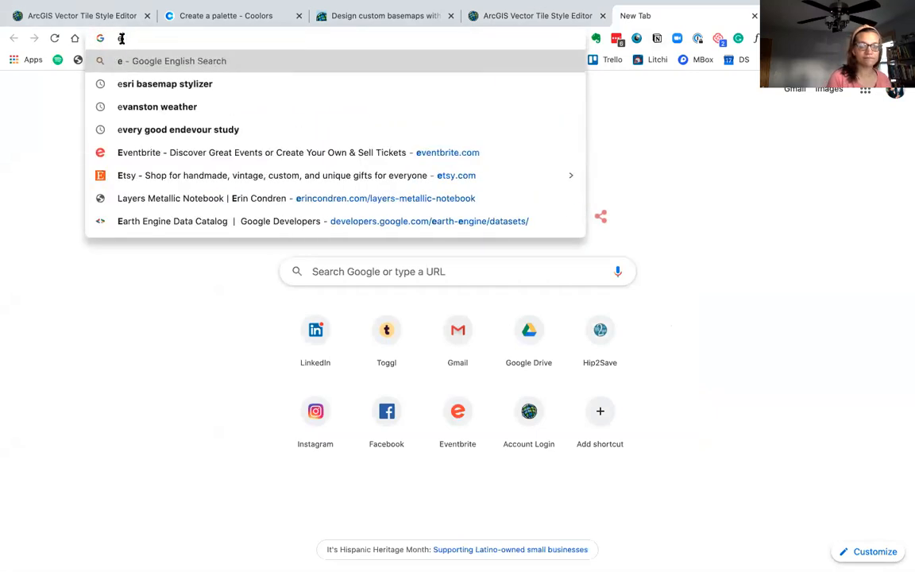
text(markm)
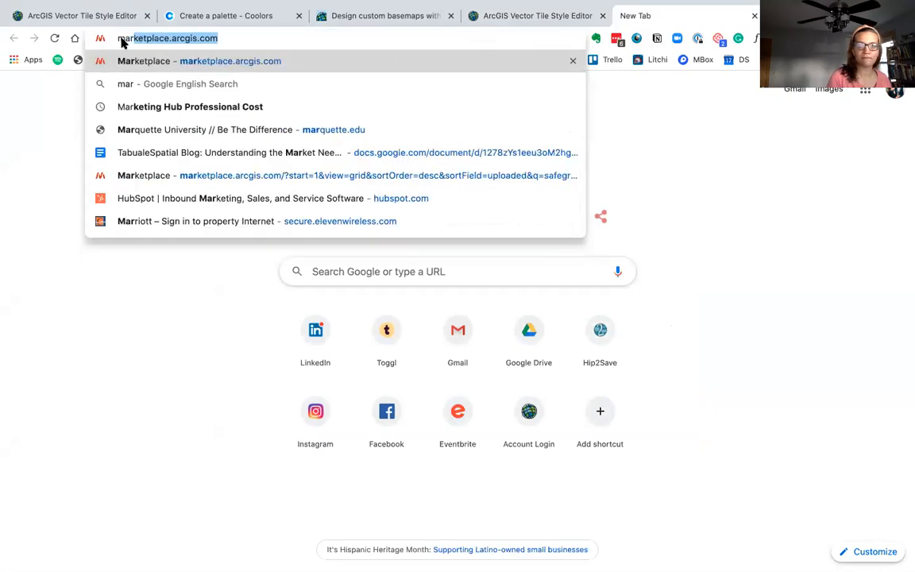
key(BackSpace)
key(BackSpace)
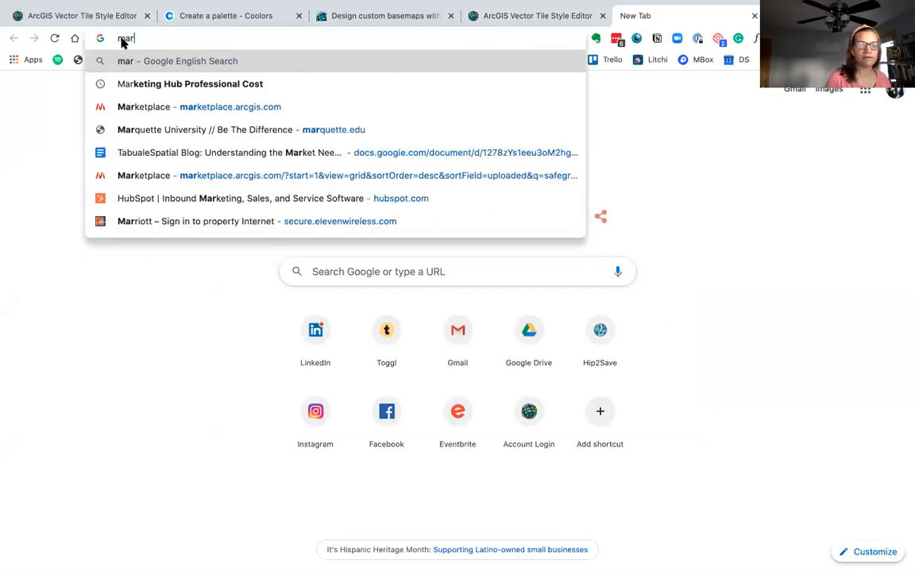
key(BackSpace)
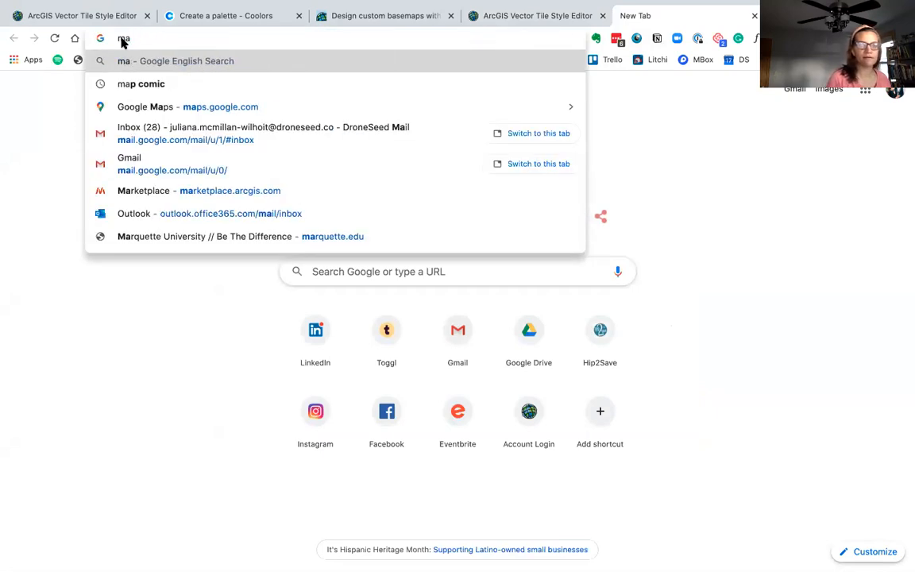
click(159, 191)
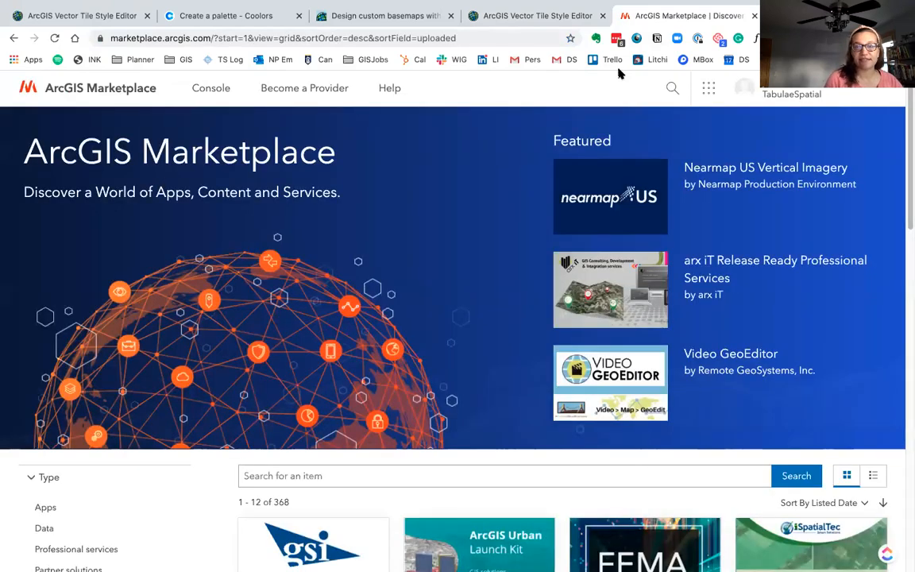
- Search the marketplace for "SafeGraph" and open the SafeGraph Places for ArcGIS listing to view its overview
click(672, 88)
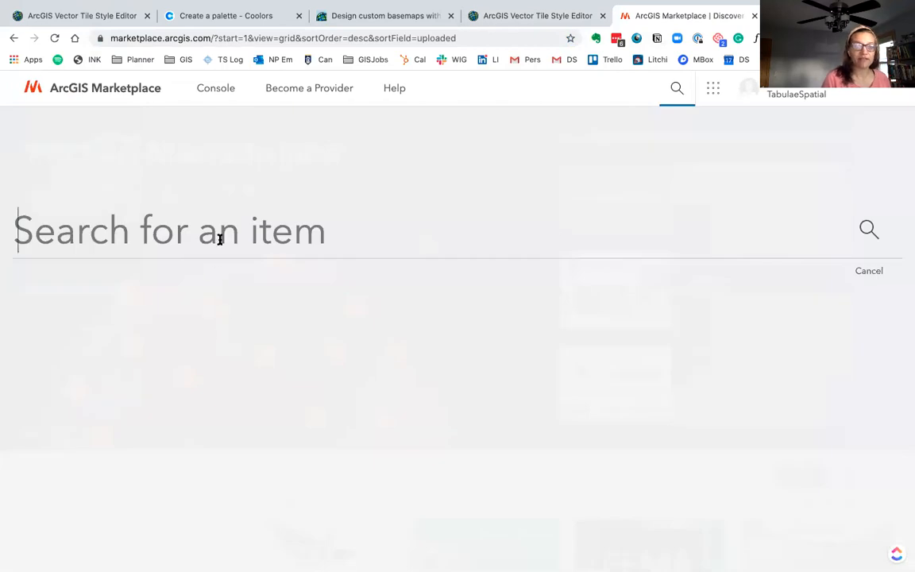
text(Safe)
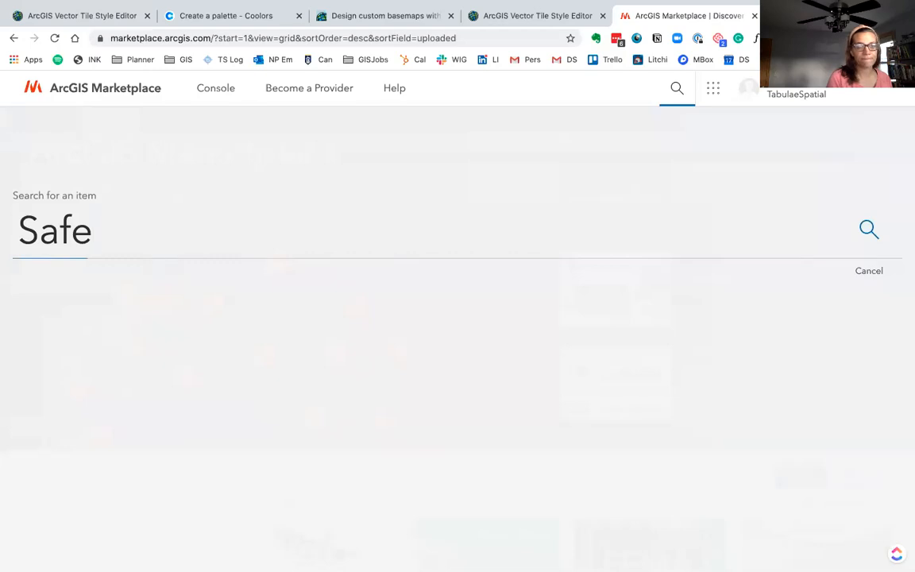
text(ra)
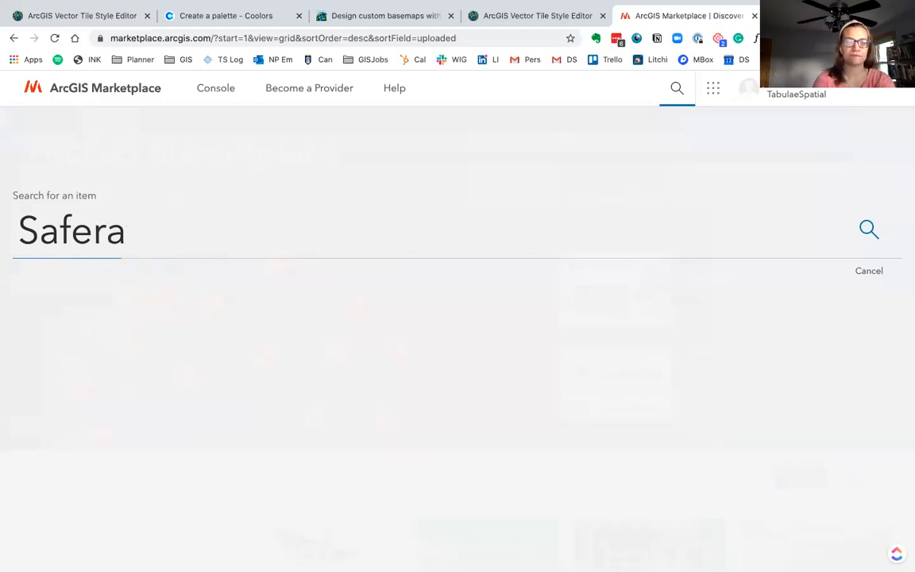
text(aph)
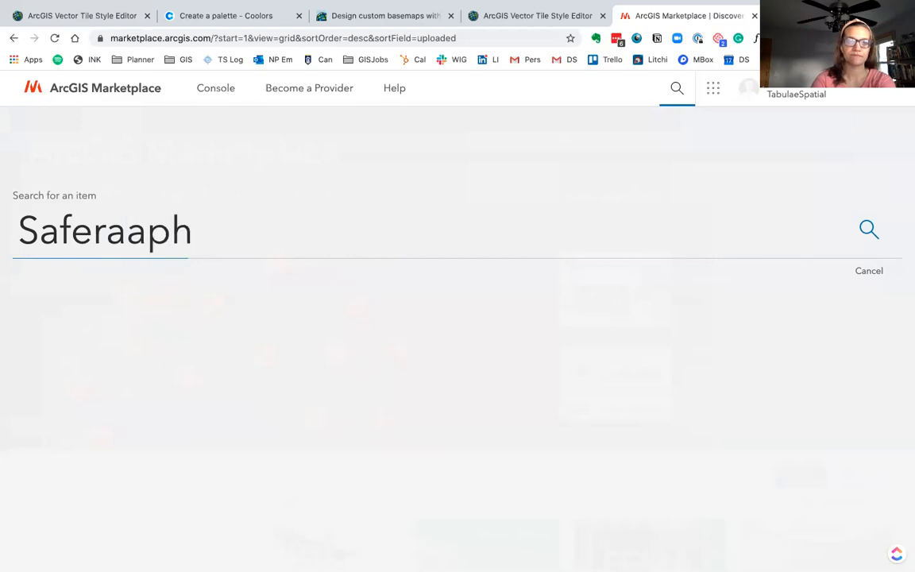
key(BackSpace)
key(BackSpace)
key(BackSpace)
key(BackSpace)
key(BackSpace)
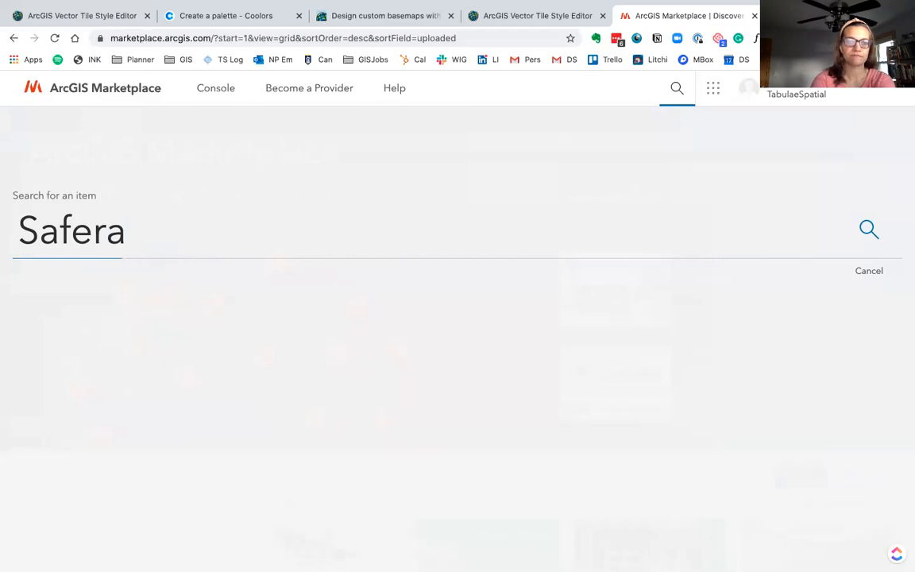
text(Gra)
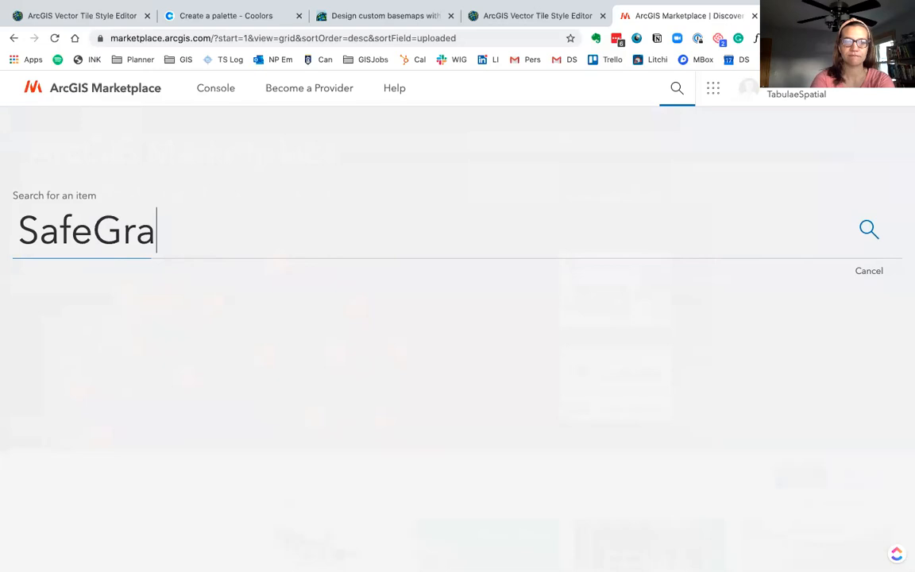
text(ph)
key(Return)
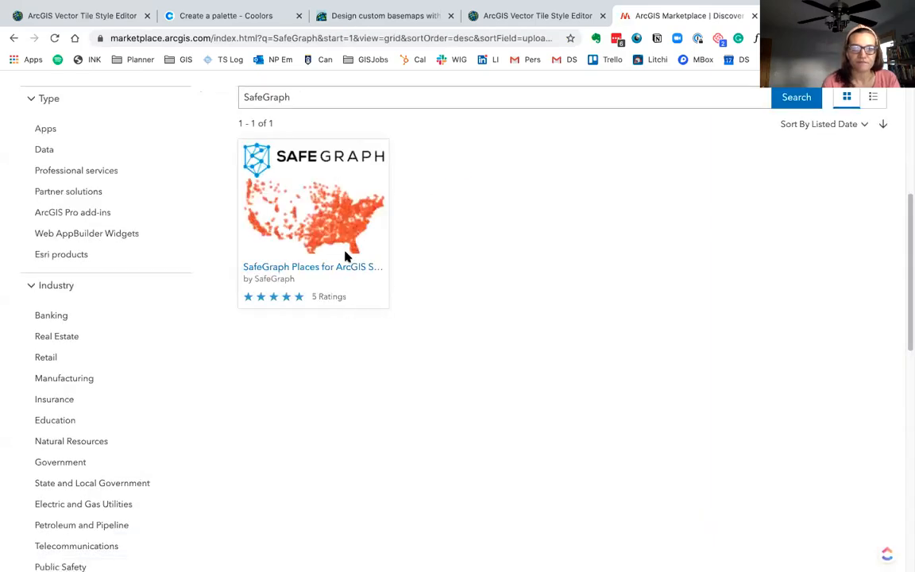
click(341, 268)
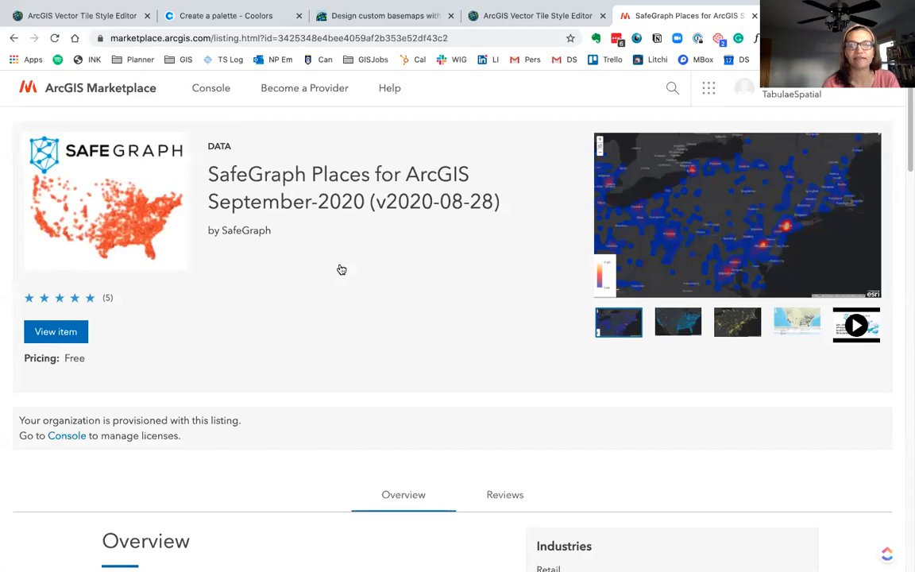
scroll(342, 270, down, 2)
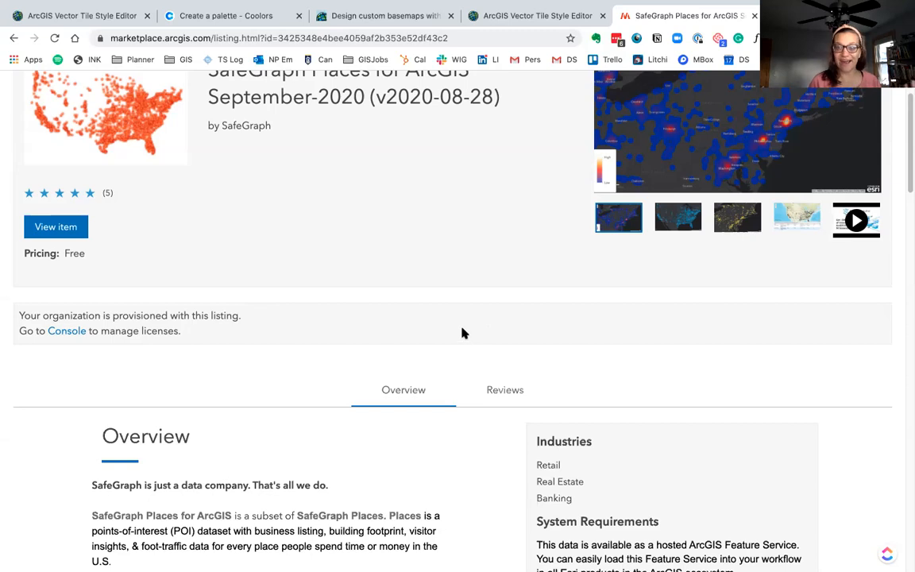
- Switch to the SafeGraph Places web map in ArcGIS Online
key(ctrl+t)
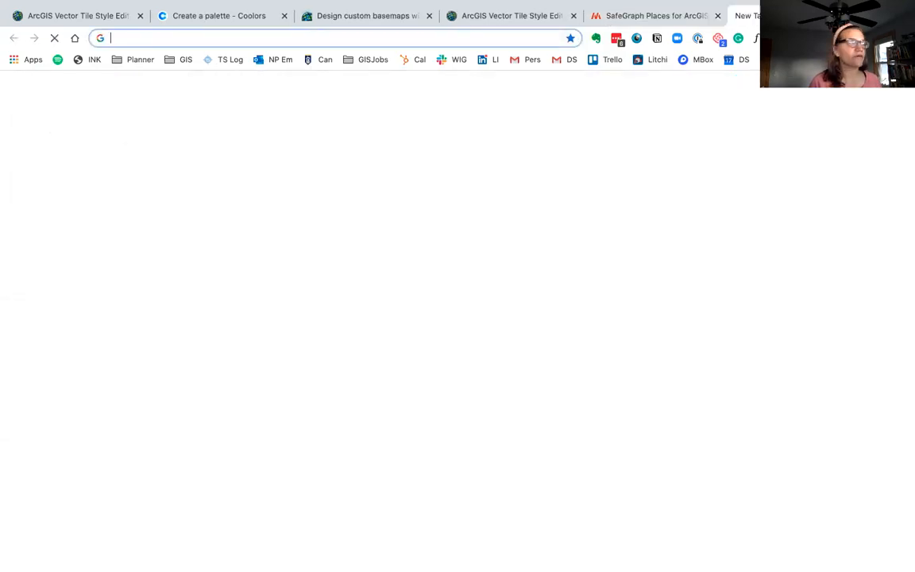
key(super+Tab)
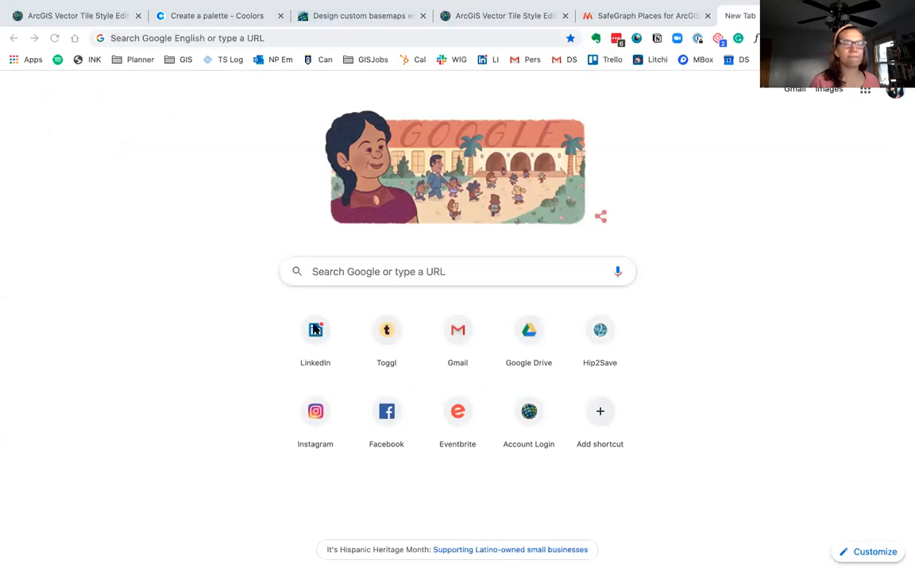
click(624, 15)
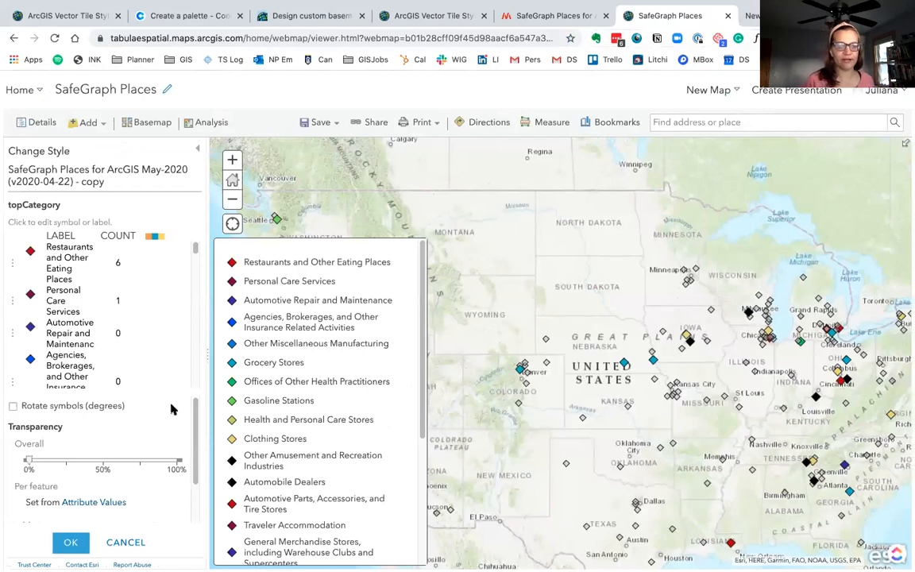
- Cancel the open style changes for the SafeGraph Places May-2020 copy layer and turn off its visibility
click(124, 542)
click(135, 539)
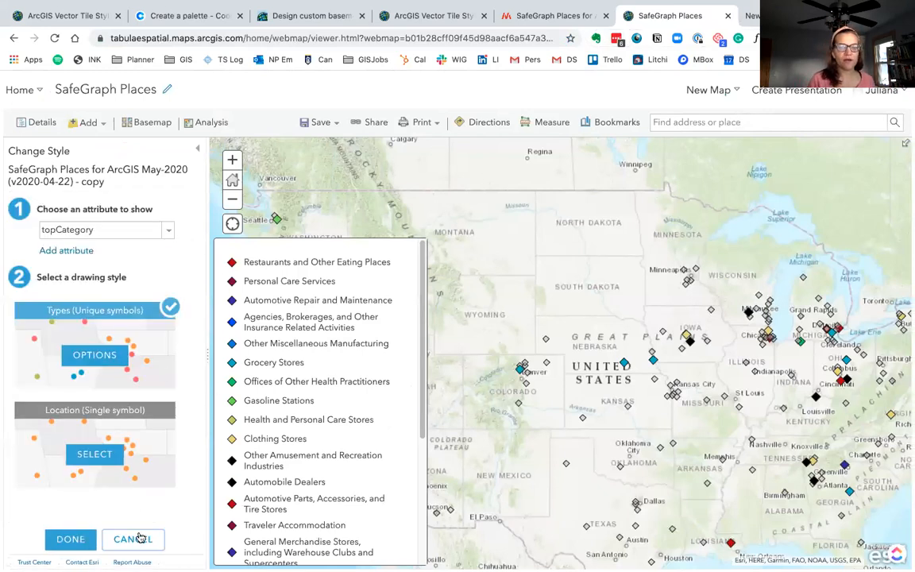
click(20, 202)
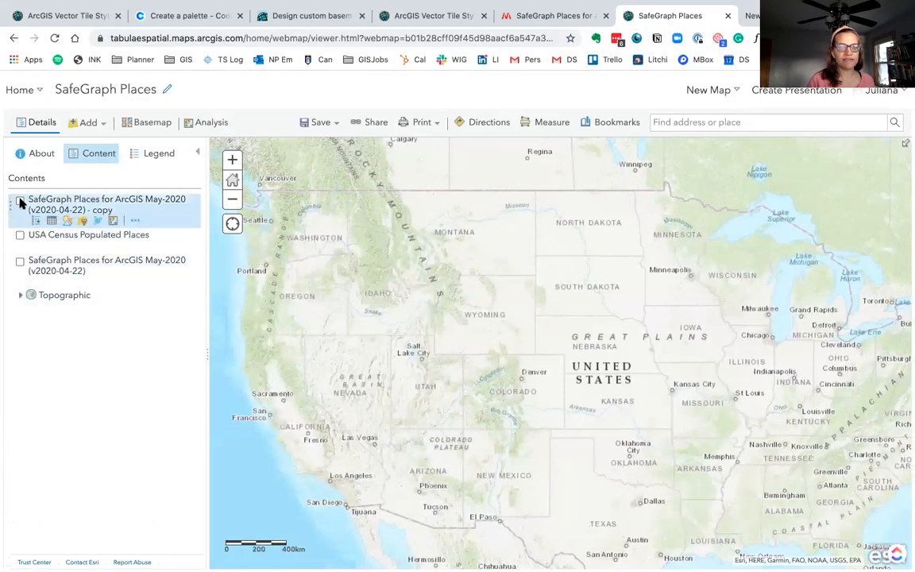
- Examine the records in the original SafeGraph Places May-2020 layer's attribute table, enlarging the table for reading, and close it
click(52, 281)
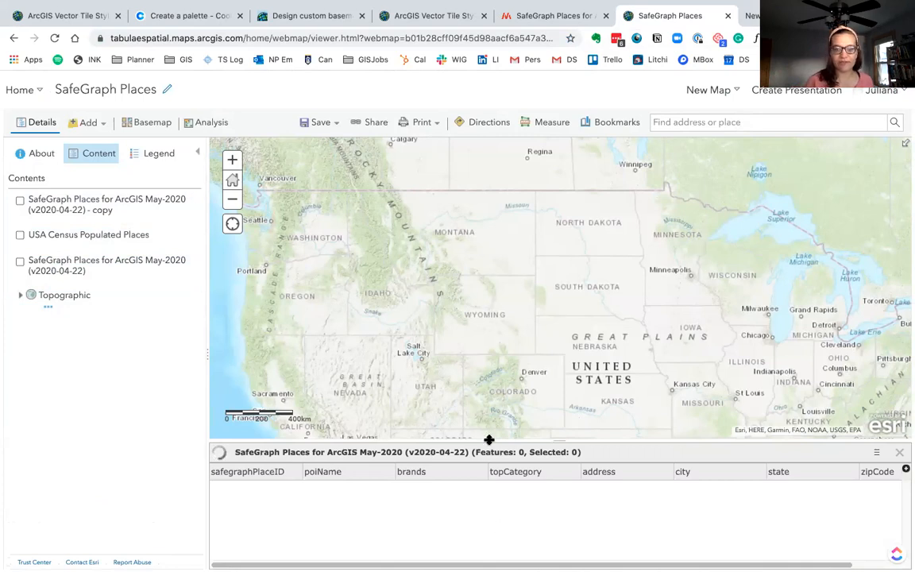
drag(490, 439, 483, 365)
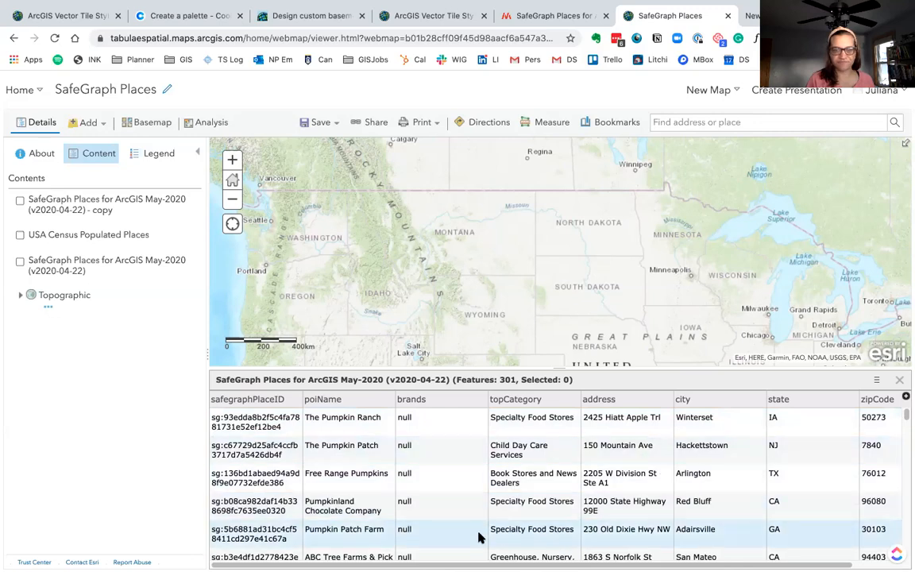
key(super+a)
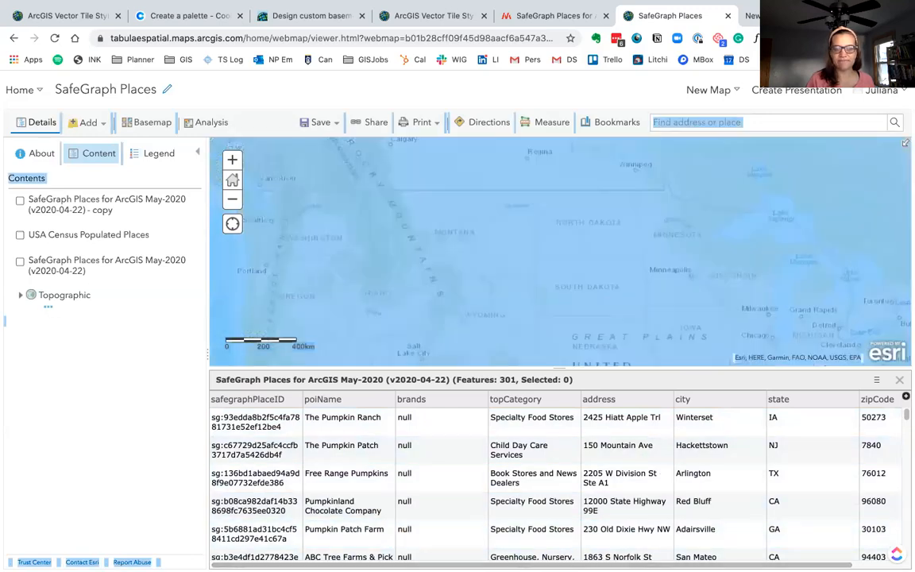
click(661, 422)
scroll(556, 477, right, 2)
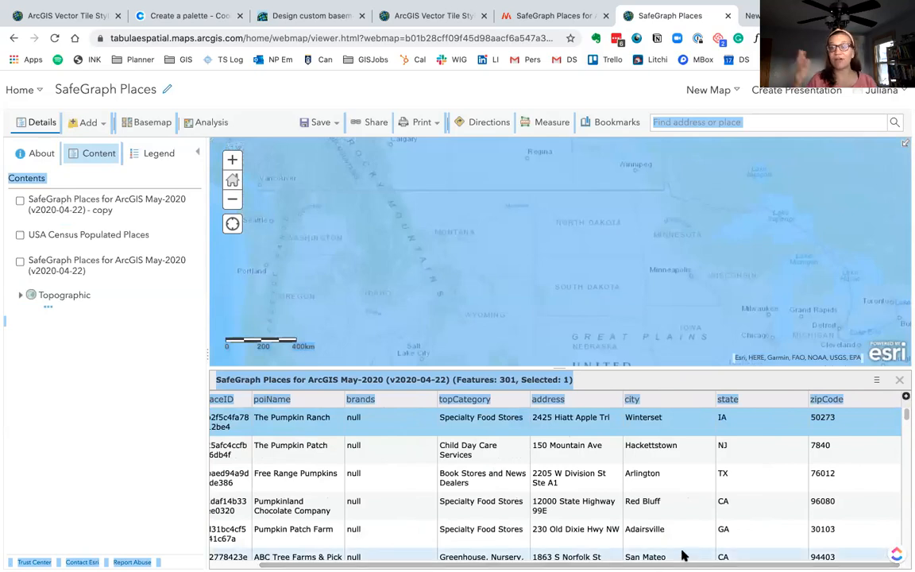
click(900, 381)
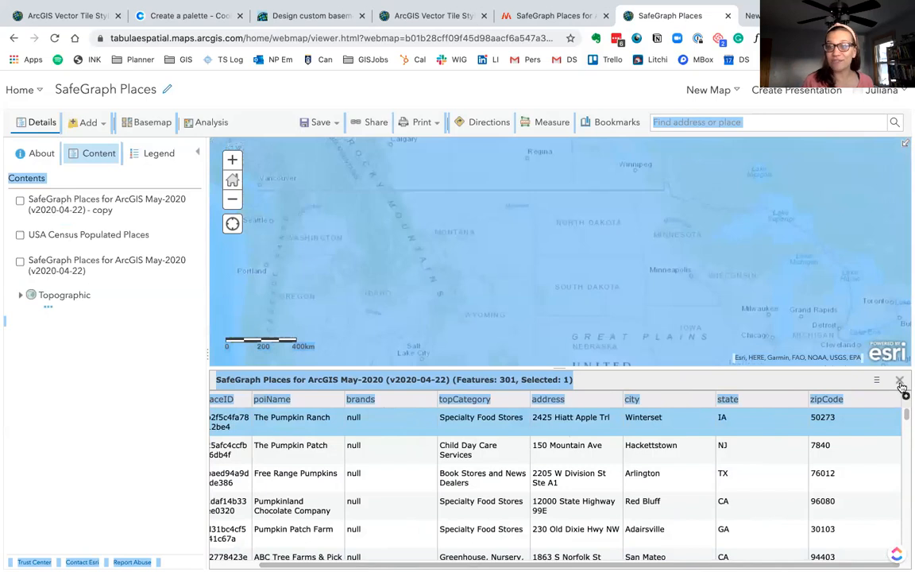
click(901, 382)
- View the filter set on the SafeGraph Places May-2020 copy layer and close it
mouse_move(59, 221)
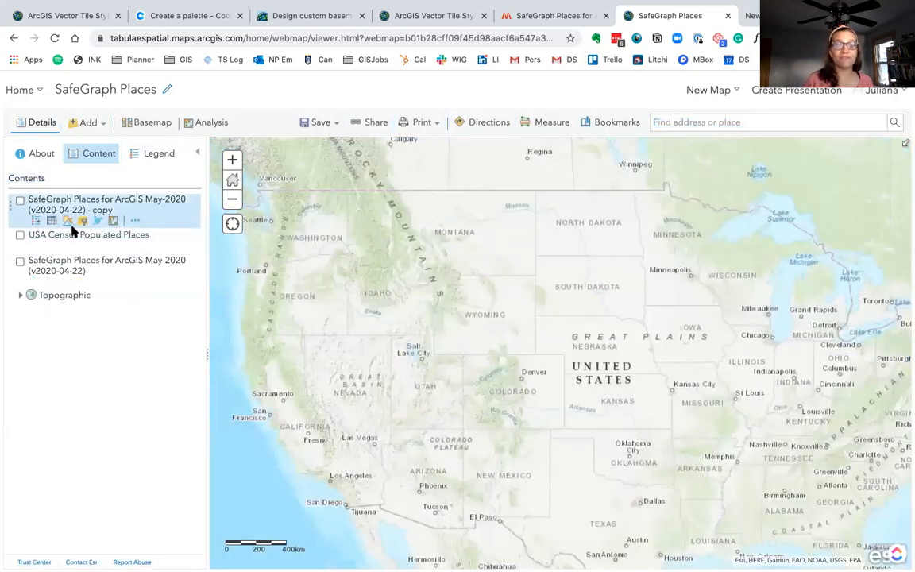
click(82, 221)
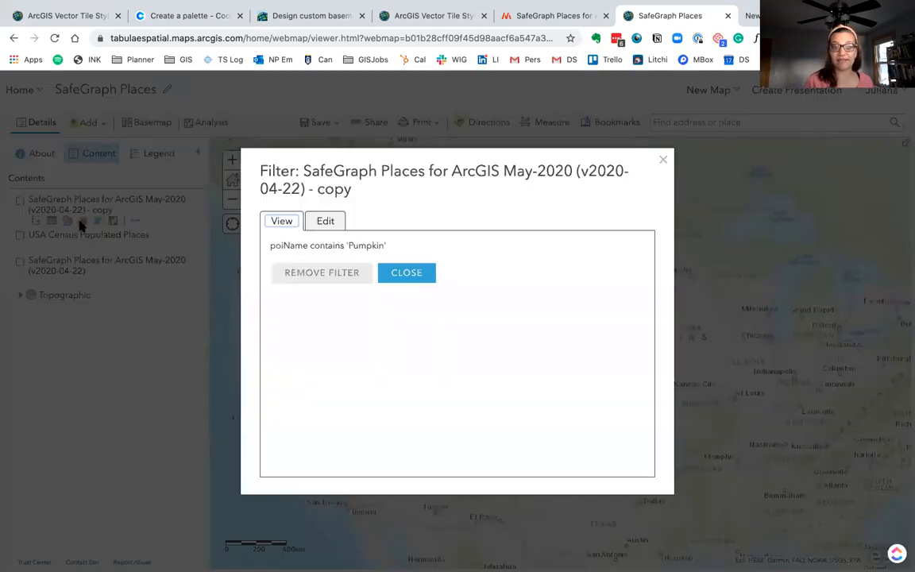
click(403, 271)
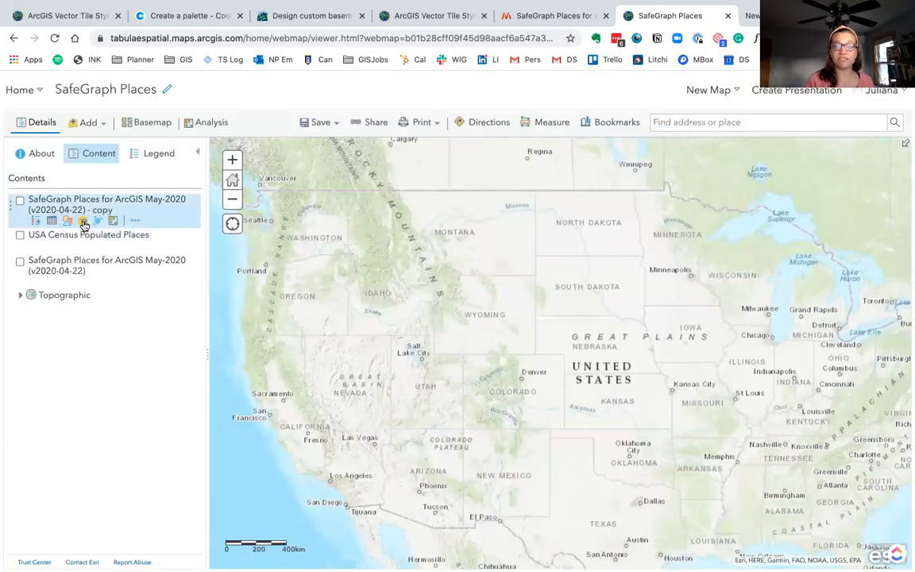
- Apply the filter "poiName contains Pumpkin" to the SafeGraph Places May-2020 copy layer and show its points across the United States
click(83, 223)
click(325, 220)
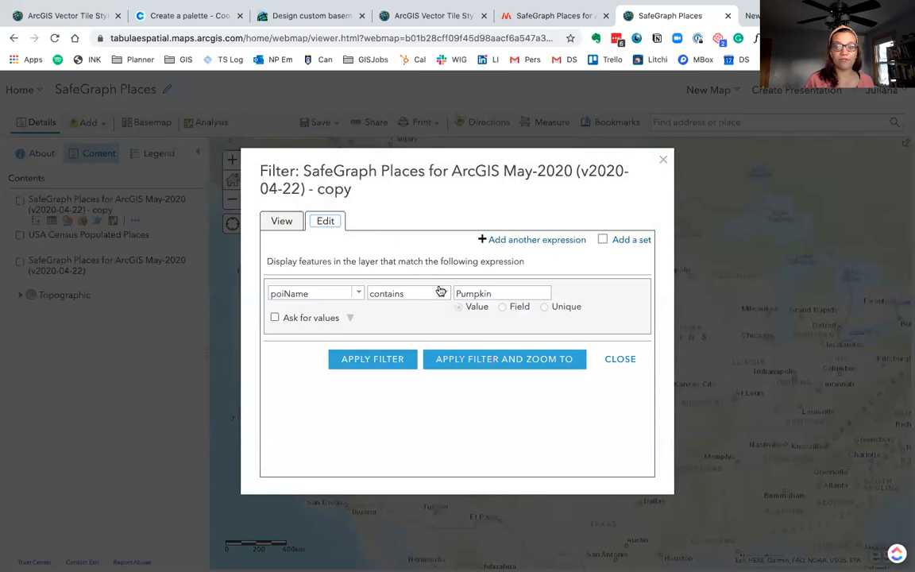
click(349, 294)
click(357, 295)
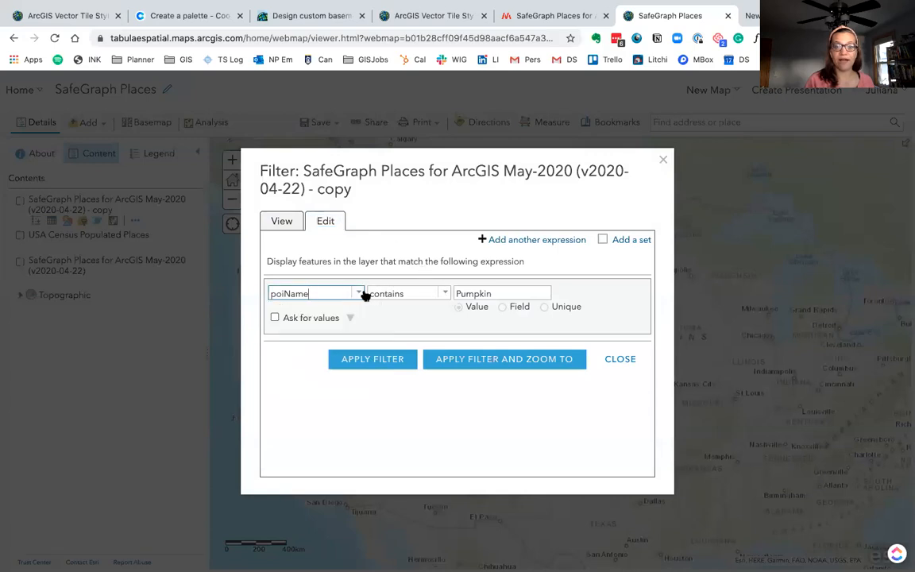
click(502, 291)
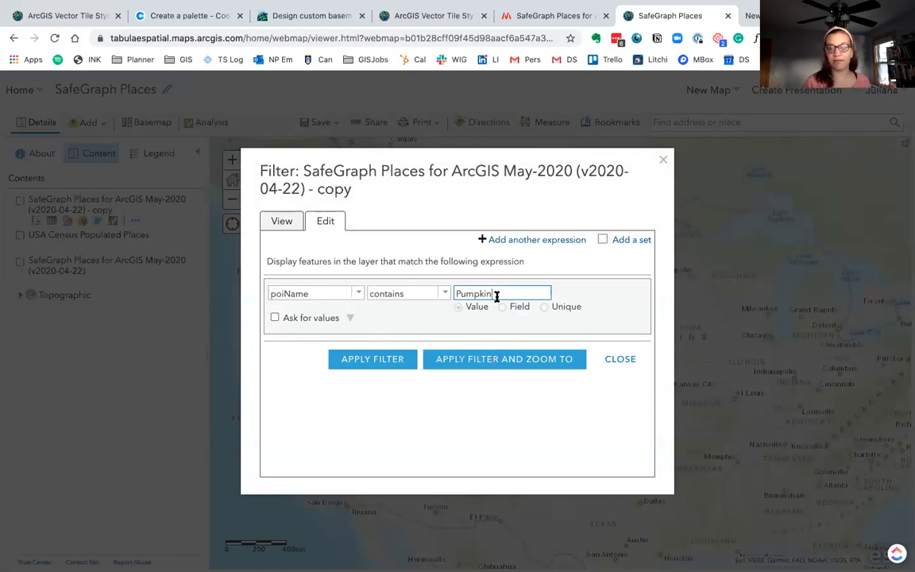
click(389, 360)
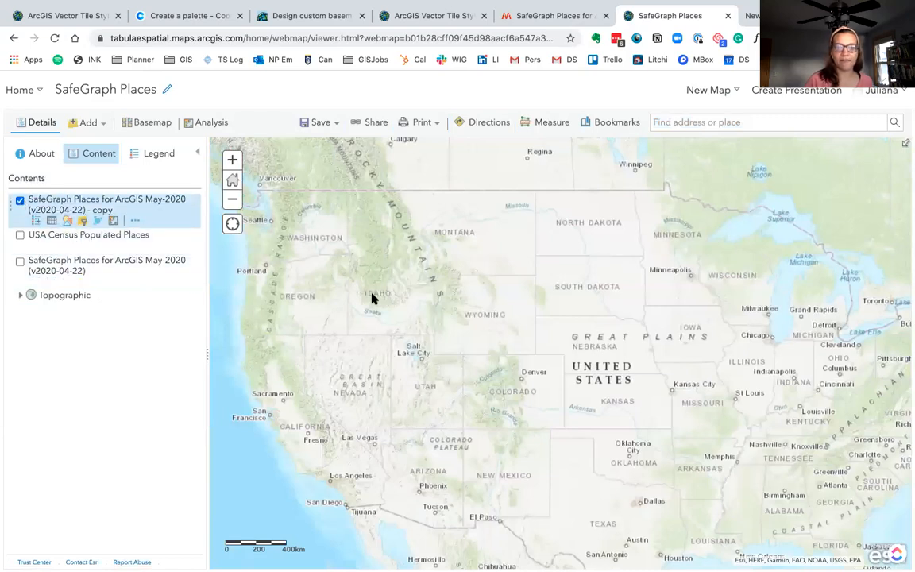
drag(510, 409, 477, 367)
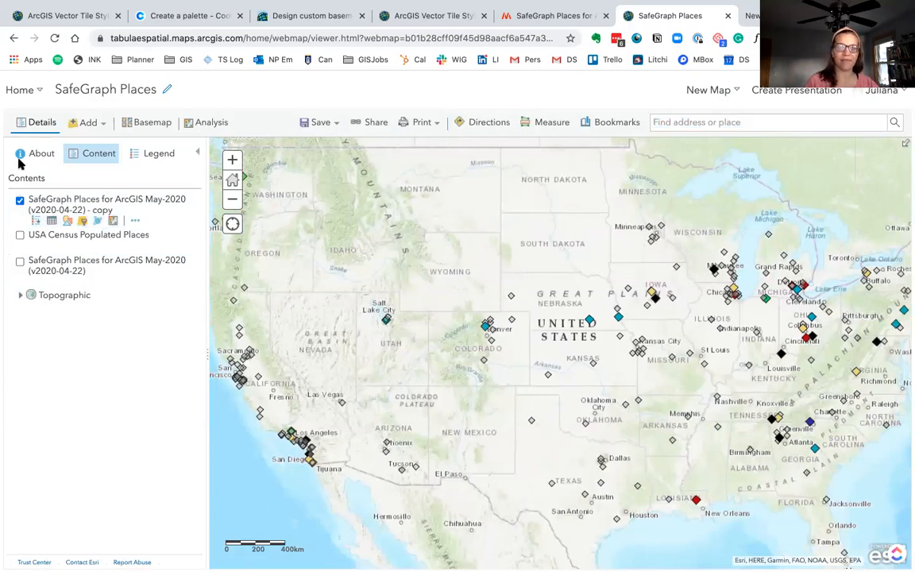
- Add the Fall Basemap layer from My Content to the SafeGraph Places web map and return to the layer contents
click(82, 124)
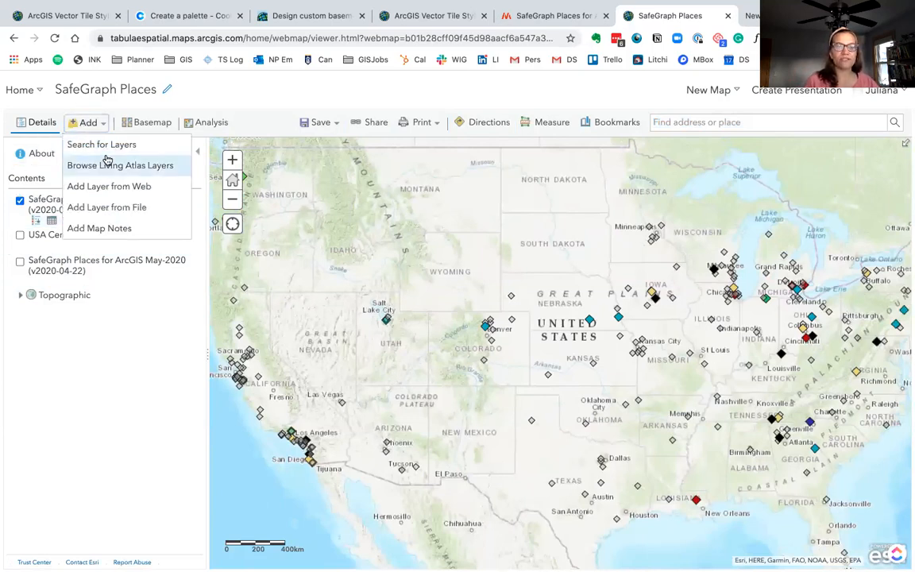
click(105, 146)
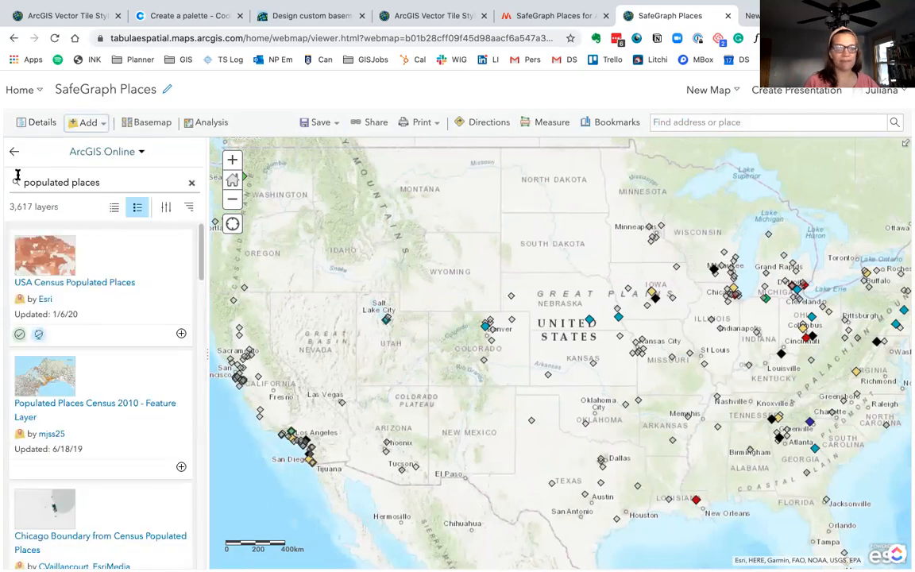
click(191, 185)
click(96, 154)
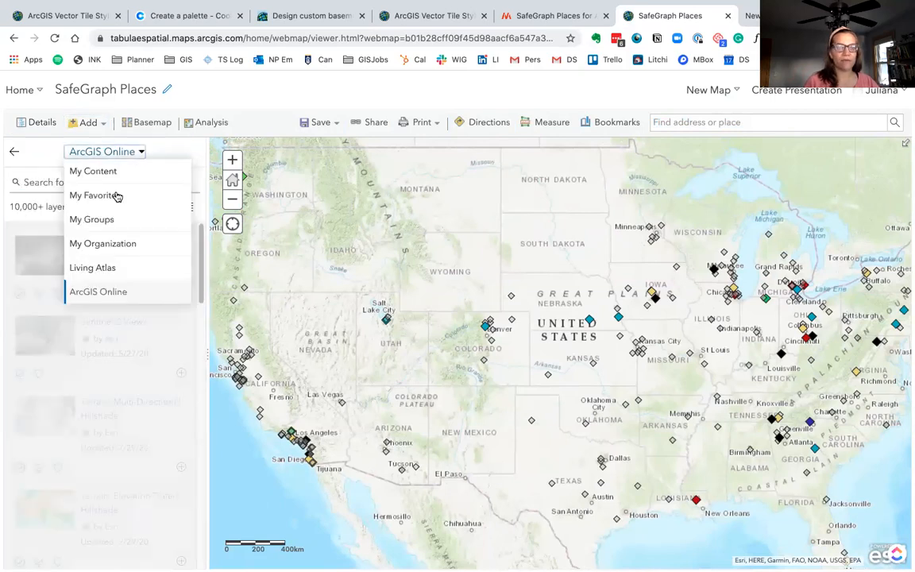
click(123, 172)
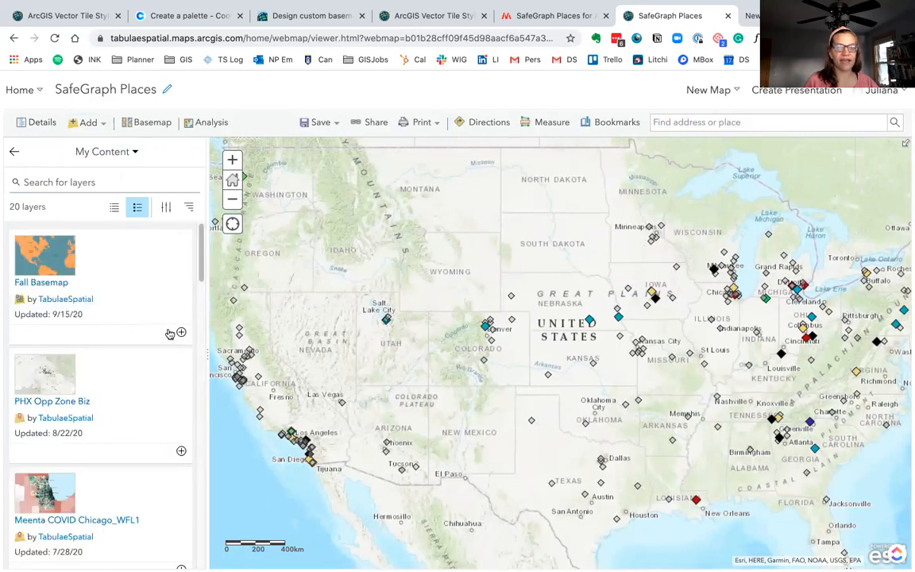
click(181, 334)
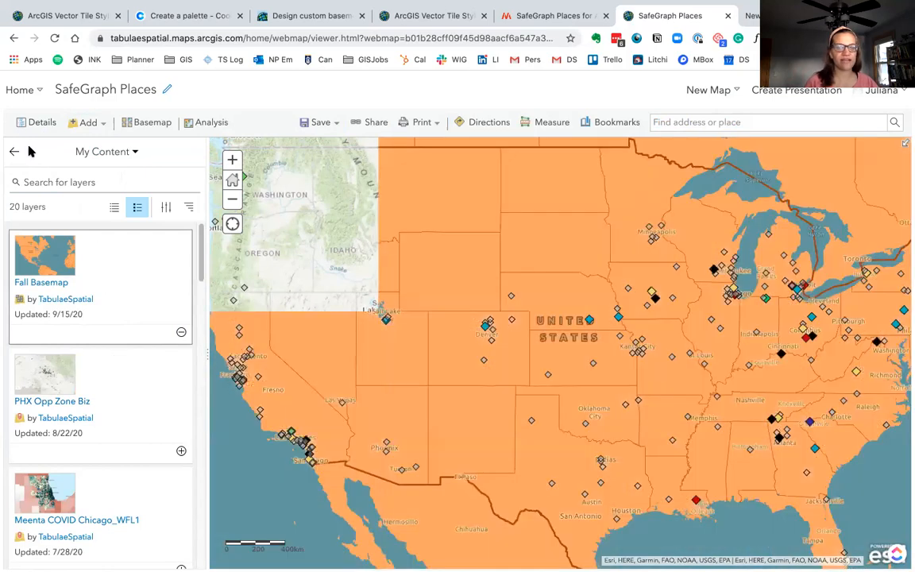
click(14, 154)
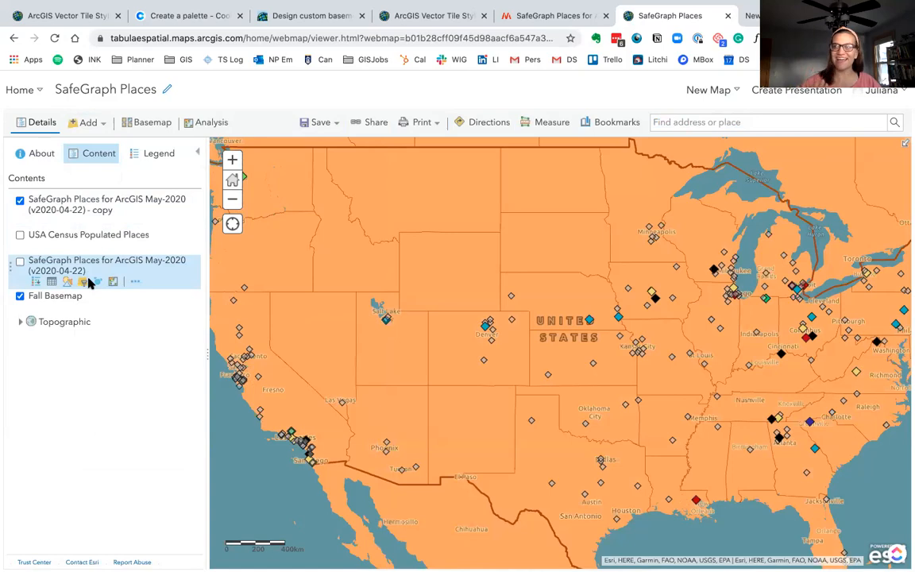
- Change the SafeGraph Places May-2020 copy layer's drawing style to Location (Single symbol) and open its symbol settings
click(67, 222)
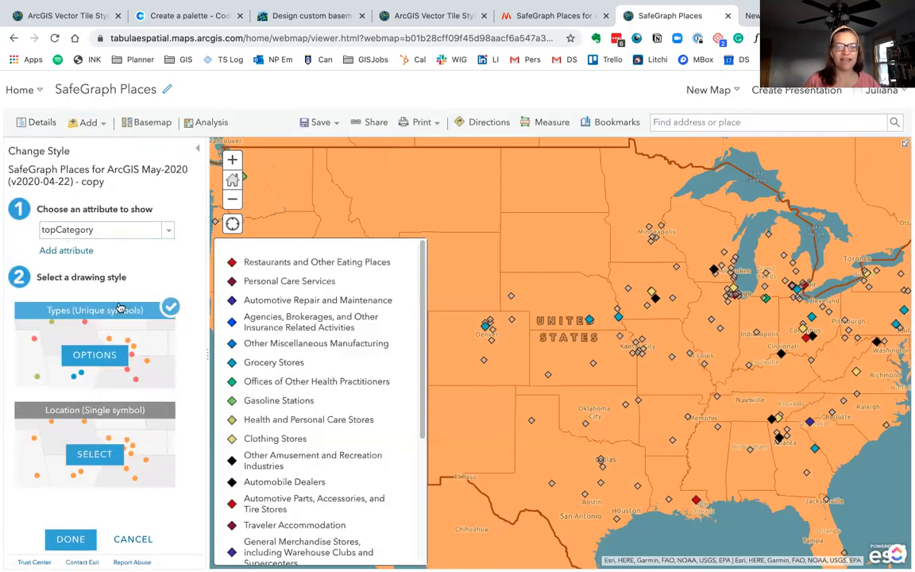
click(101, 362)
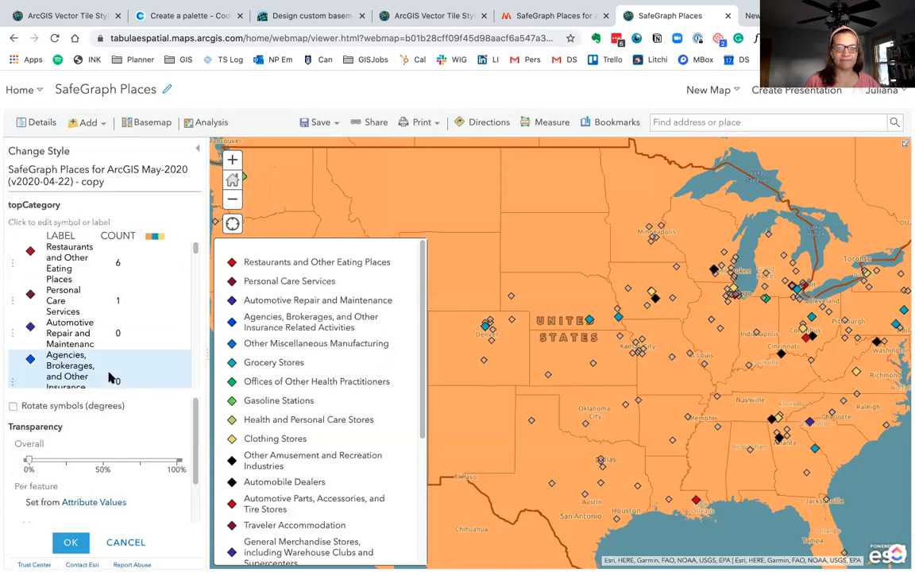
click(124, 541)
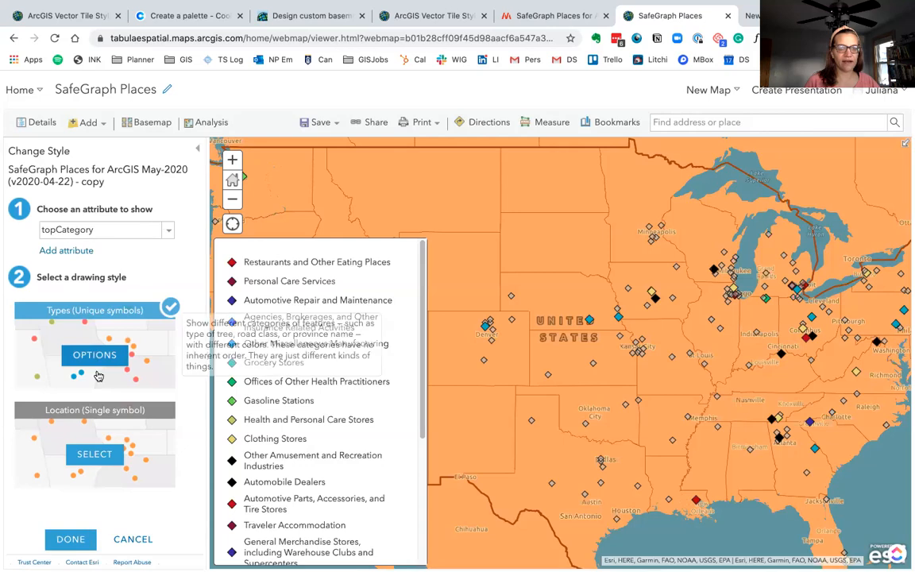
click(94, 454)
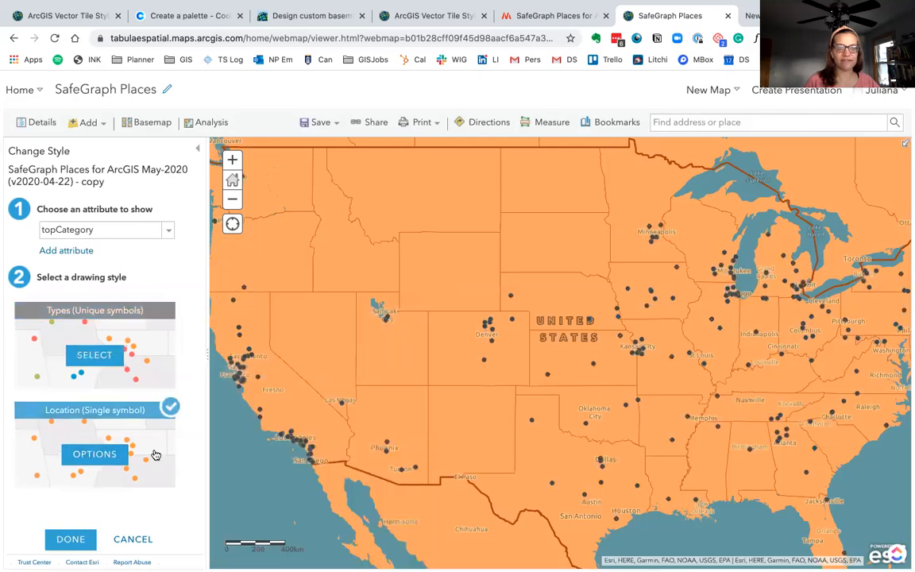
click(91, 456)
click(49, 236)
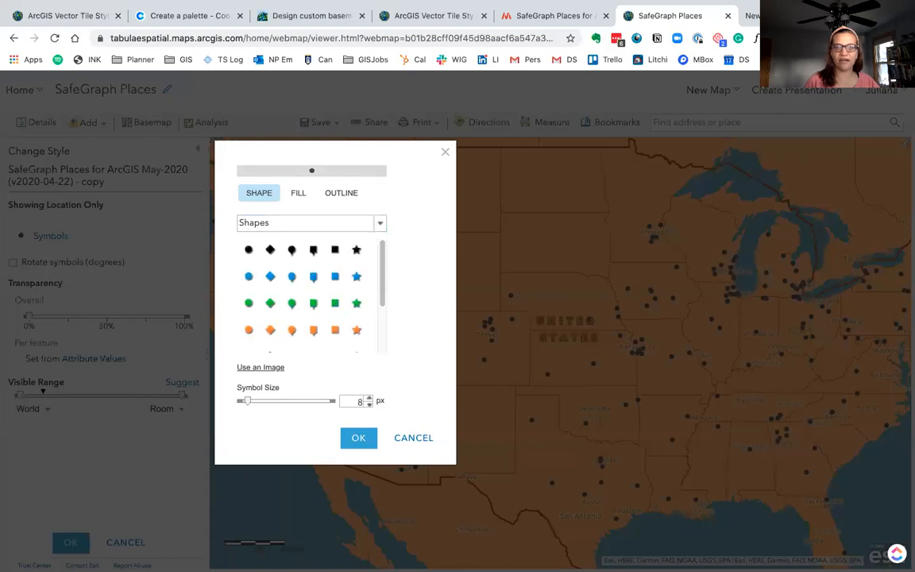
- Search Google for "pumpkin image" in another browser tab and view the image results
click(751, 15)
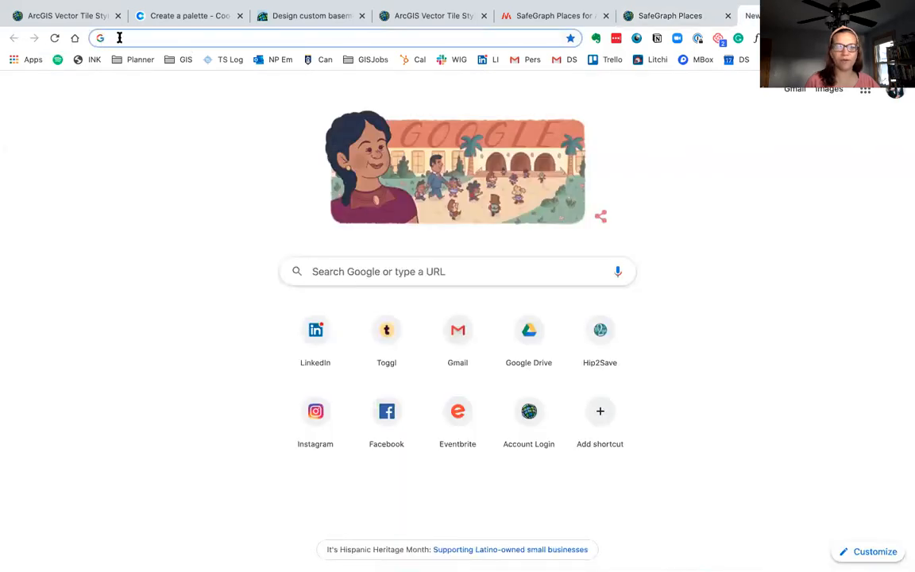
click(119, 38)
text(pumpkin image)
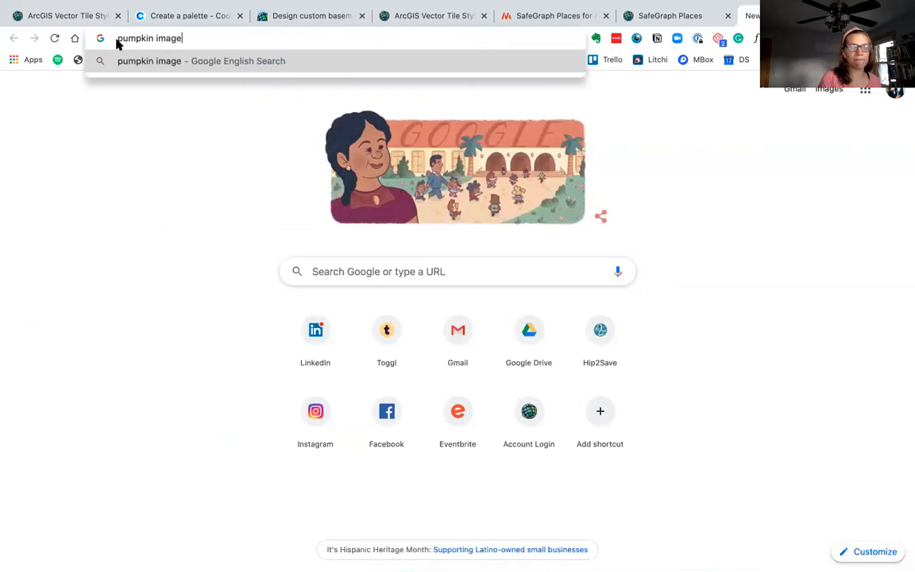
key(Return)
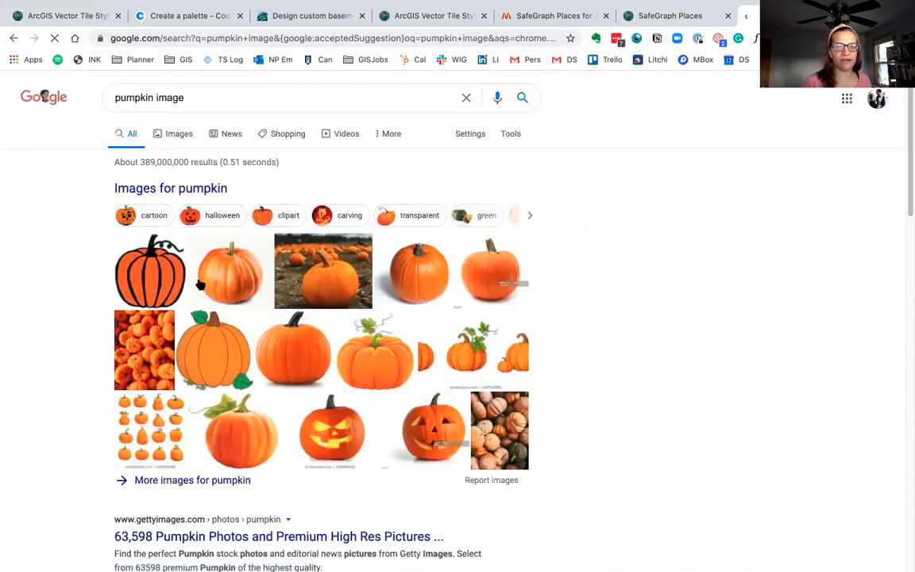
click(174, 264)
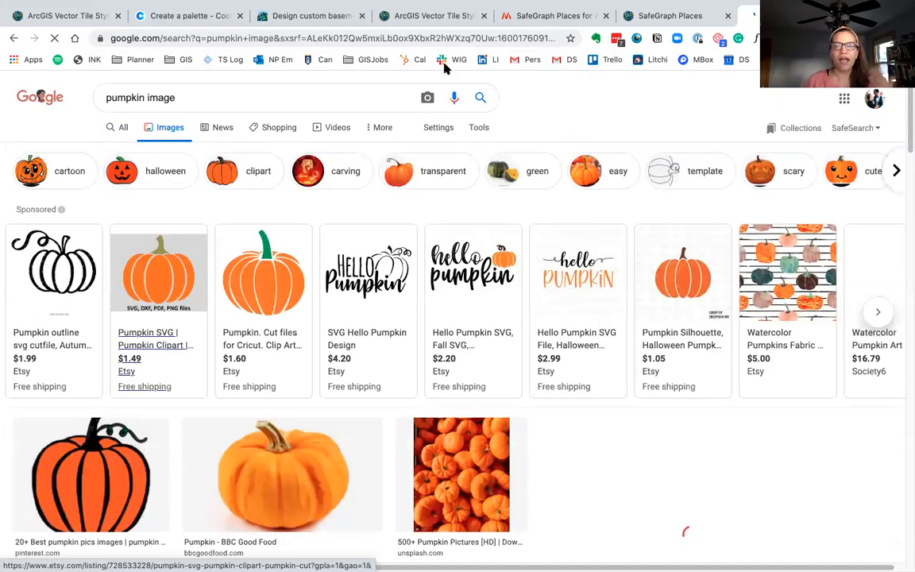
- Back in the ArcGIS web map, set the copy layer's symbol to an orange circle of 15 px and apply the style
click(633, 16)
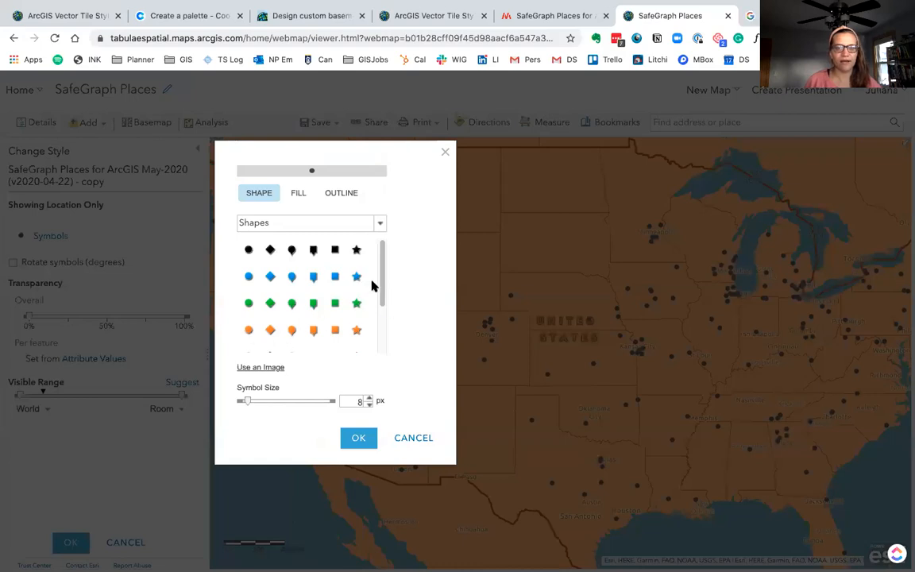
drag(380, 286, 380, 306)
click(248, 293)
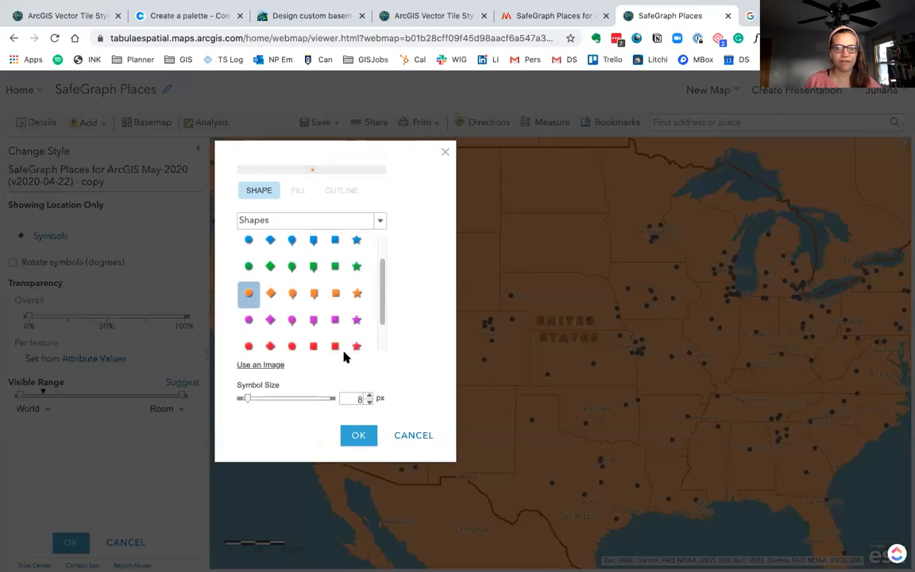
double_click(359, 398)
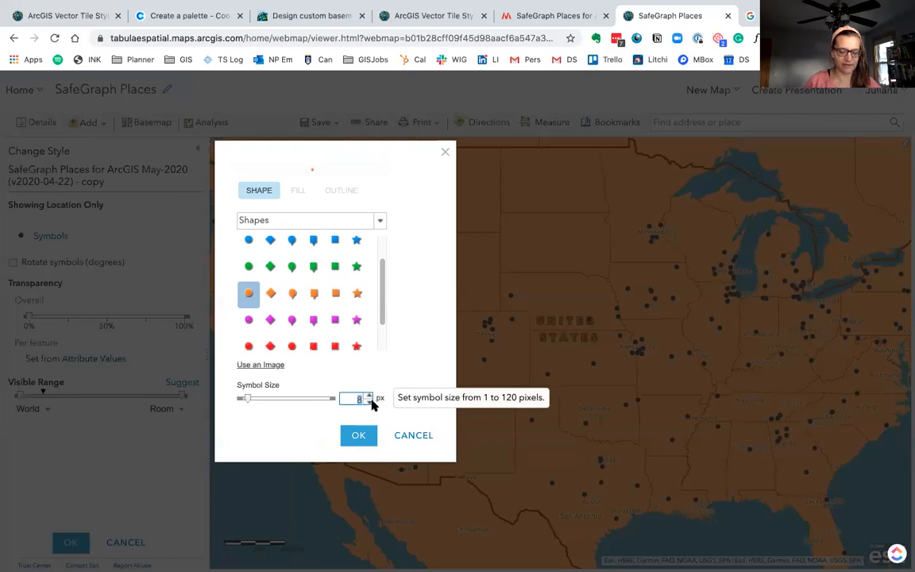
text(15)
click(358, 435)
mouse_move(428, 360)
mouse_down()
mouse_move(468, 341)
mouse_move(466, 321)
mouse_move(418, 311)
mouse_up()
click(71, 542)
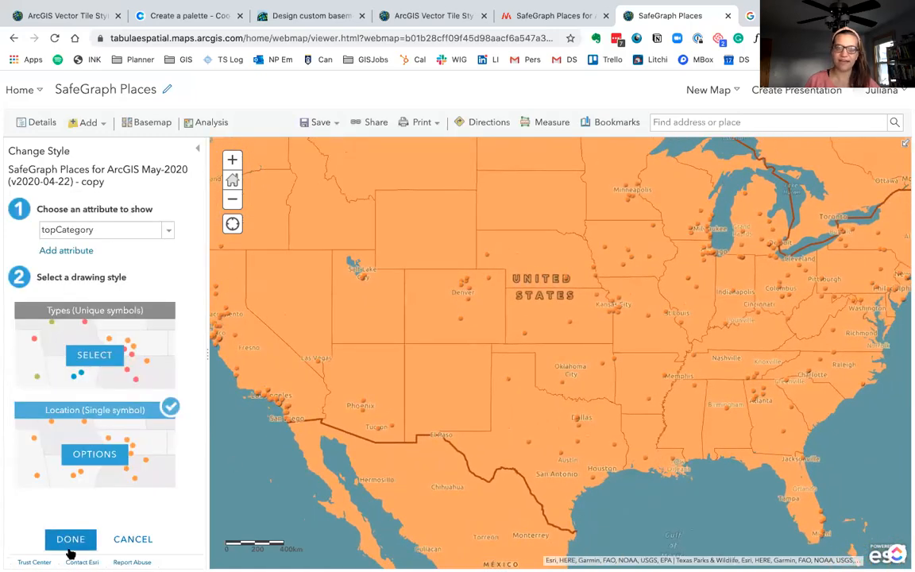
click(71, 539)
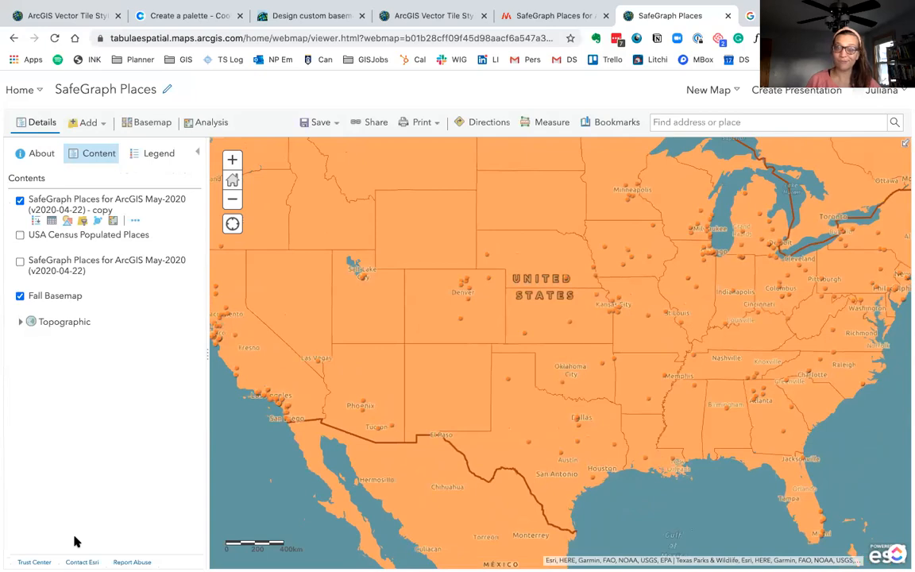
- Rename the SafeGraph Places May-2020 copy layer to "Places Called Pumpkin"
click(135, 220)
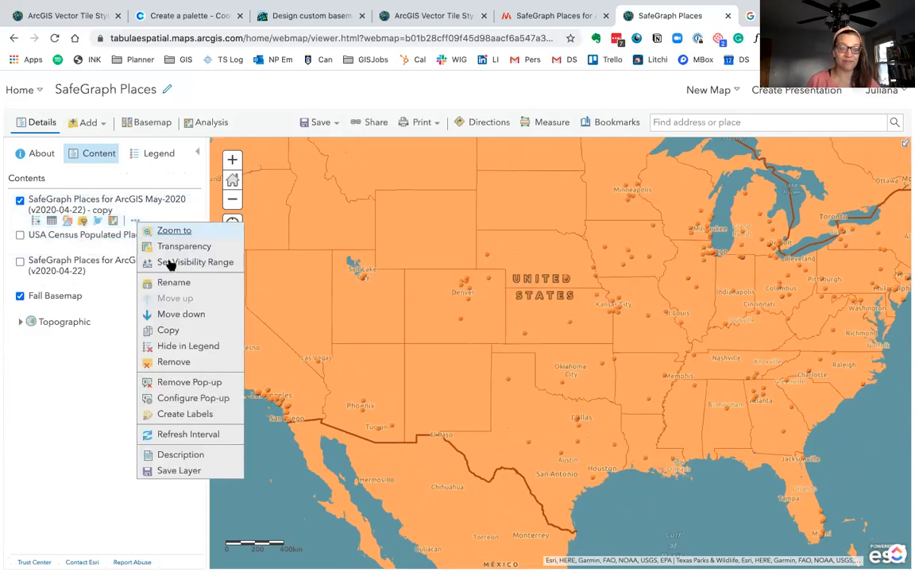
click(165, 282)
drag(564, 317, 359, 318)
key(BackSpace)
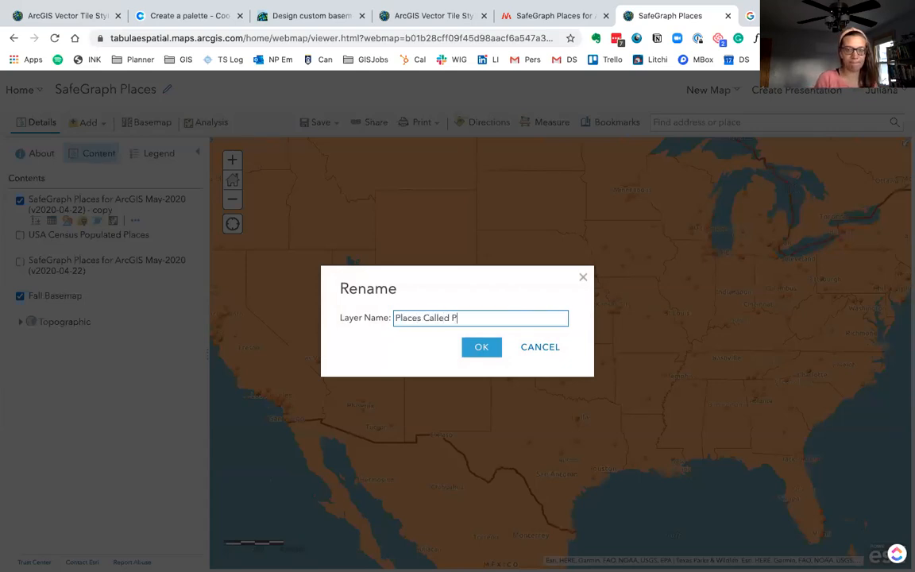
text(Places Called Pumpkin)
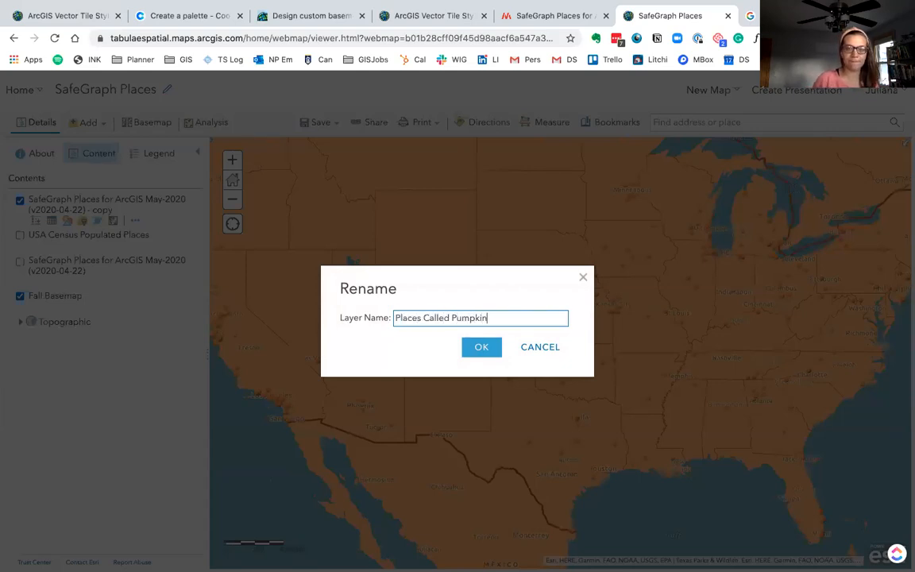
click(476, 347)
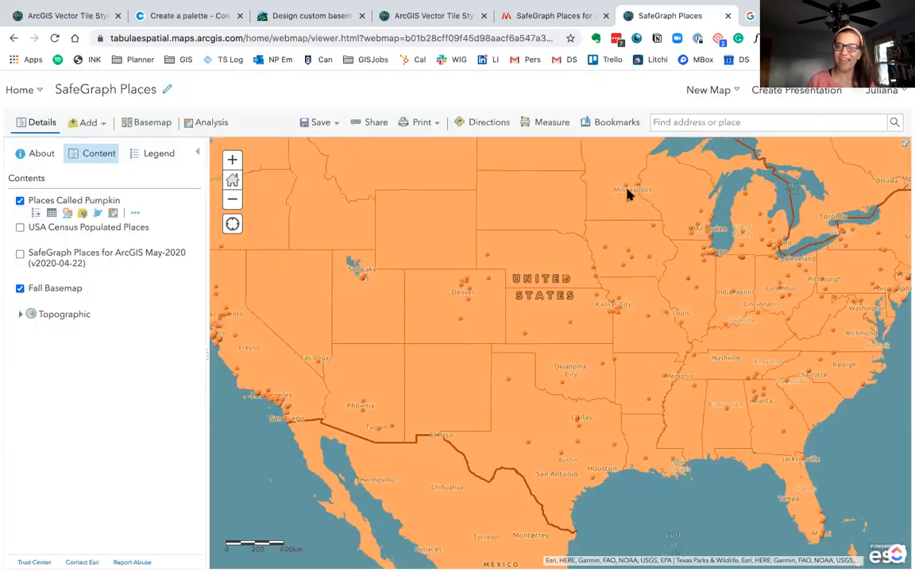